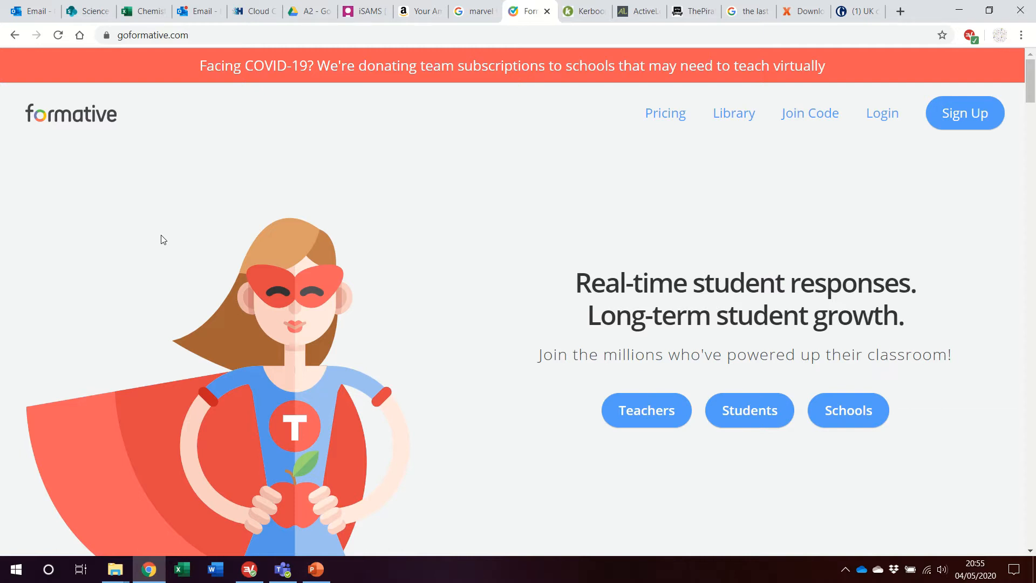
# Log in to the teacher account with the saved credentials and open the list of classes
pyautogui.click(880, 118)
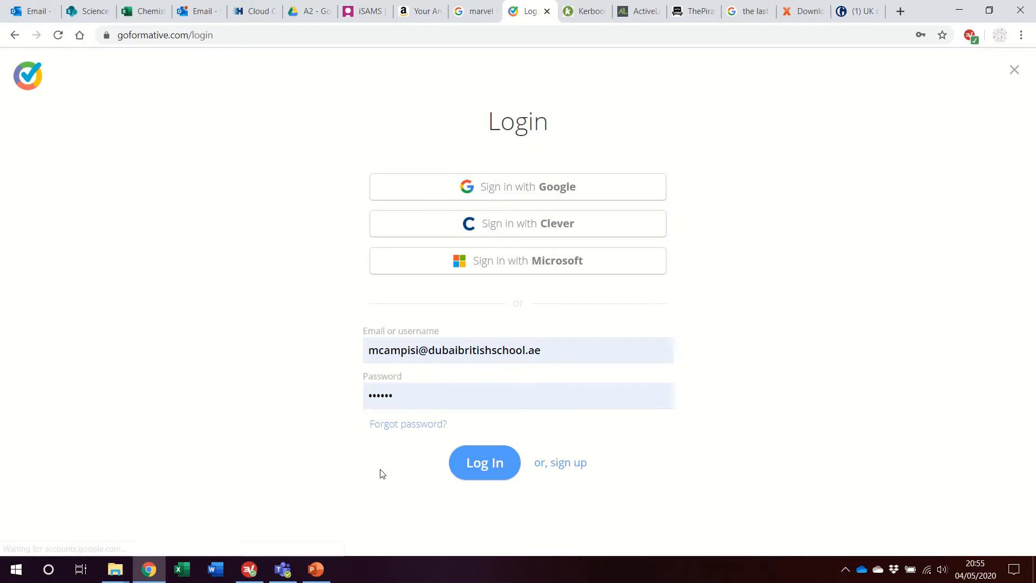
pyautogui.click(485, 463)
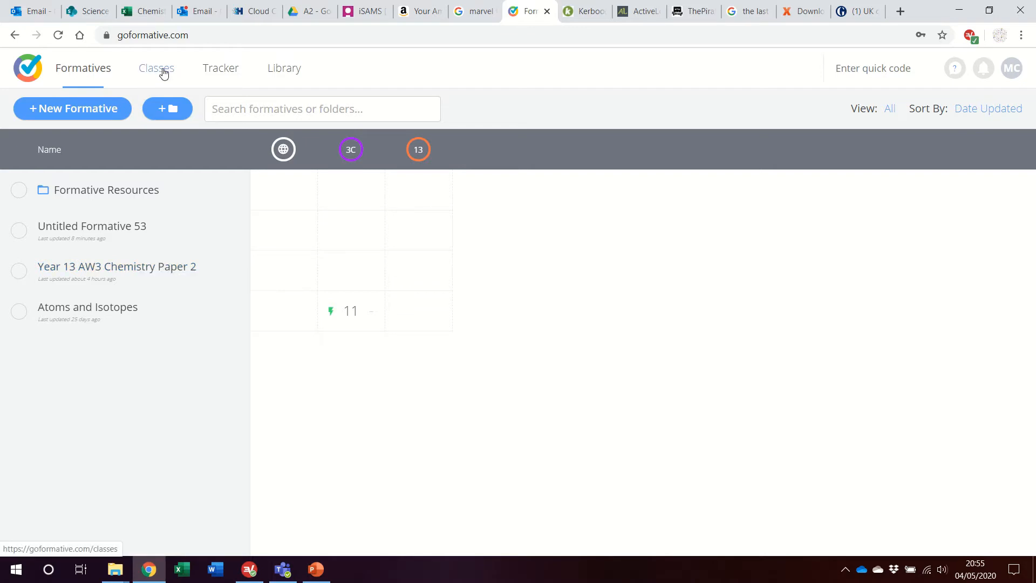
pyautogui.click(164, 73)
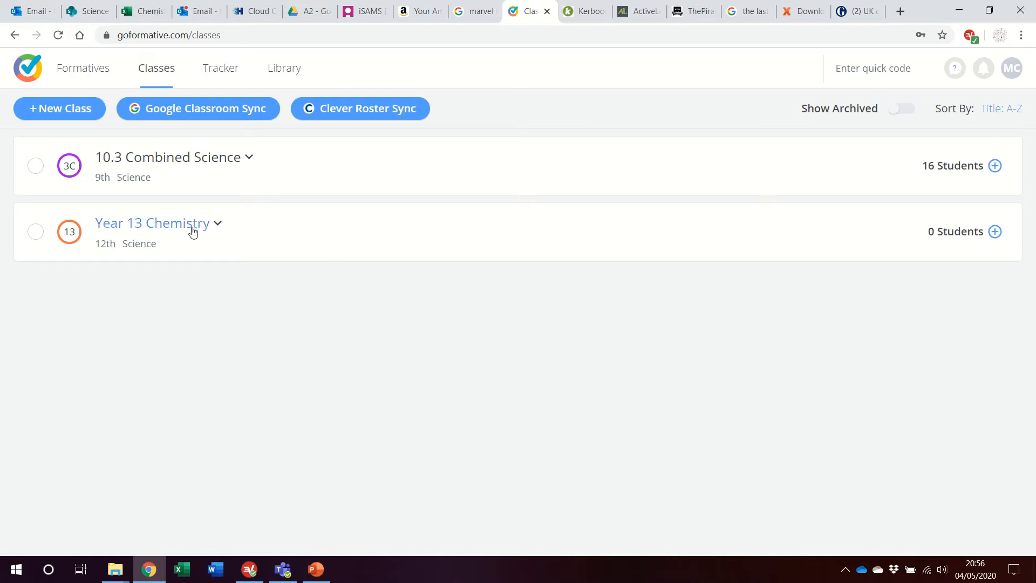
# Examine the new-class form and its grade options, and close it without creating a class
pyautogui.click(46, 108)
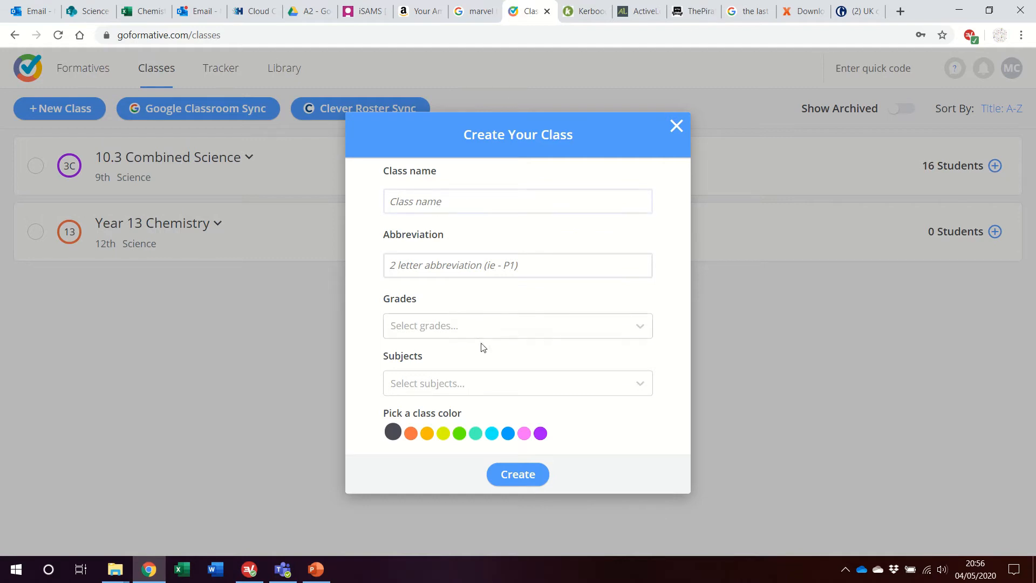
pyautogui.click(649, 336)
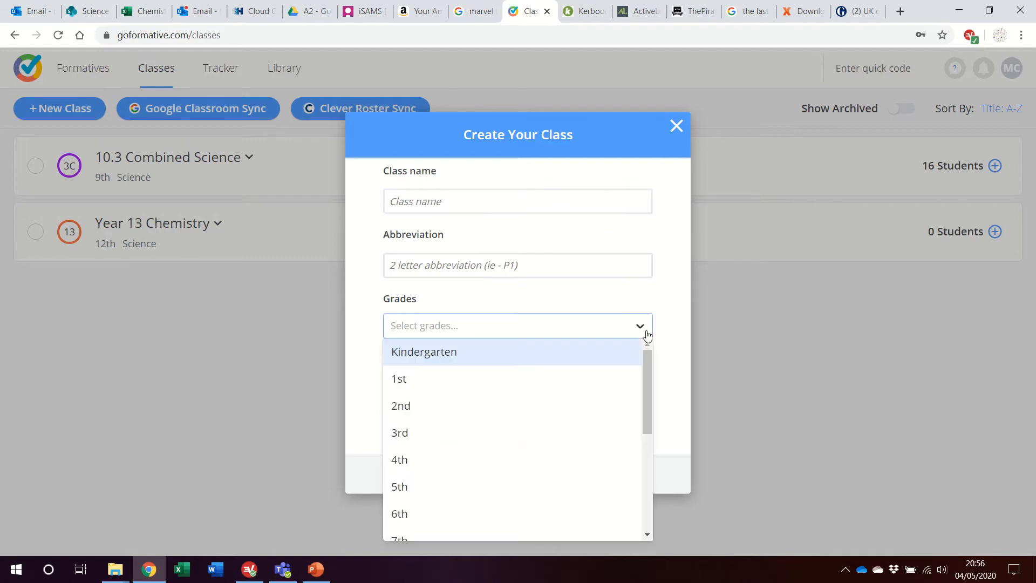
pyautogui.scroll(-5, 559, 423)
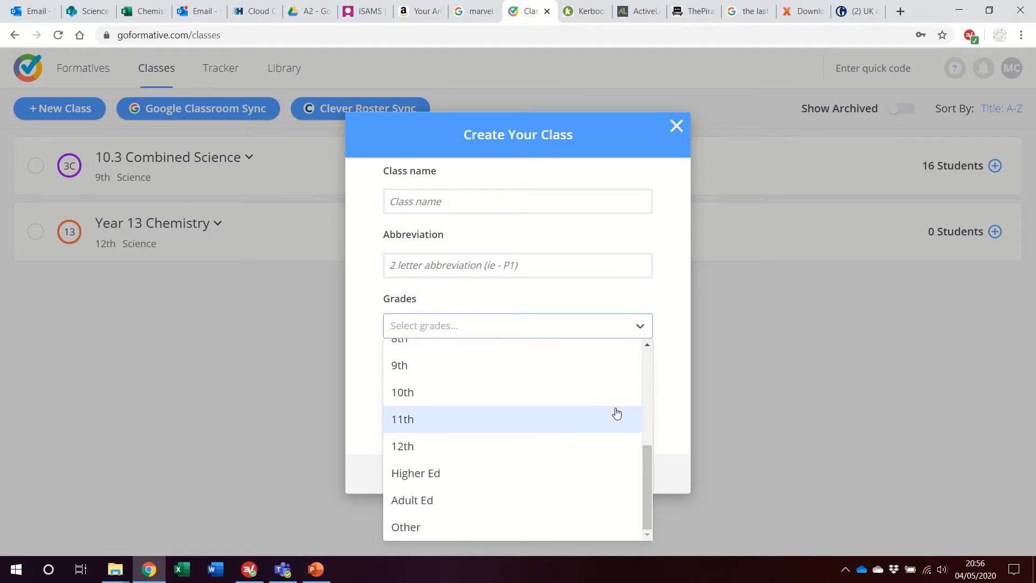
pyautogui.click(677, 126)
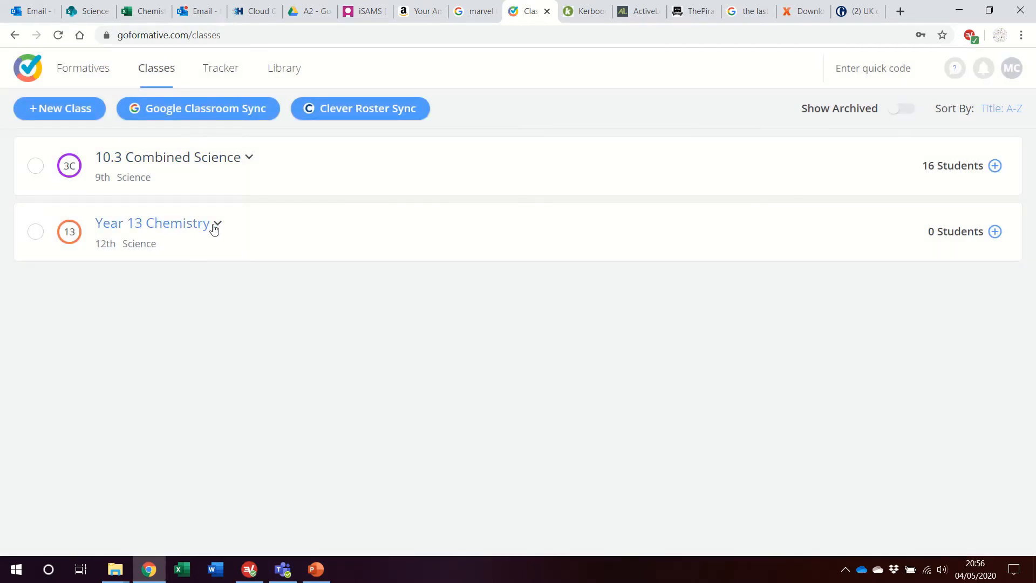
# View the Year 13 Chemistry student list and the add-students join codes for Year 13 Chemistry and 10.3 Combined Science
pyautogui.click(170, 229)
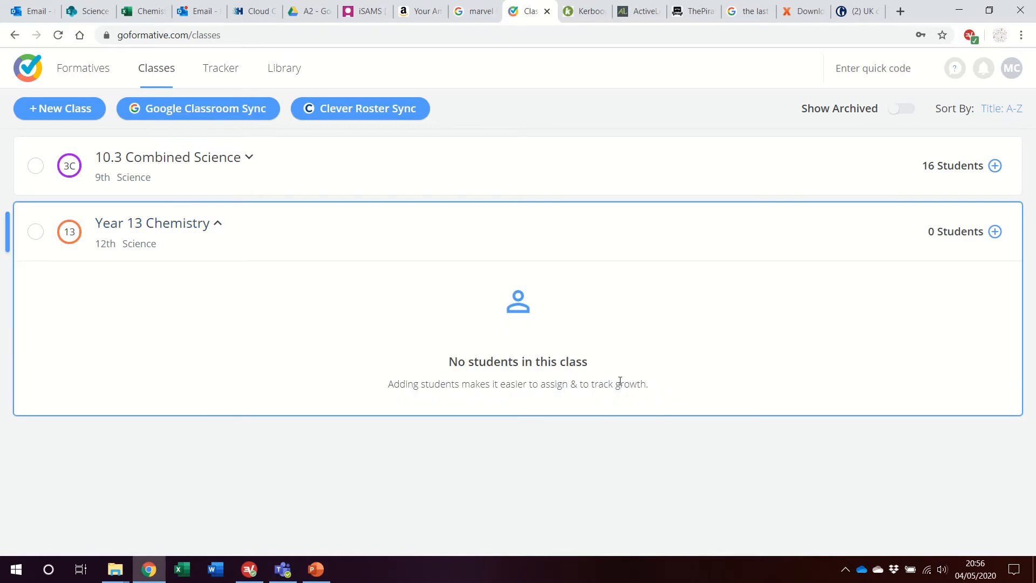
pyautogui.click(994, 232)
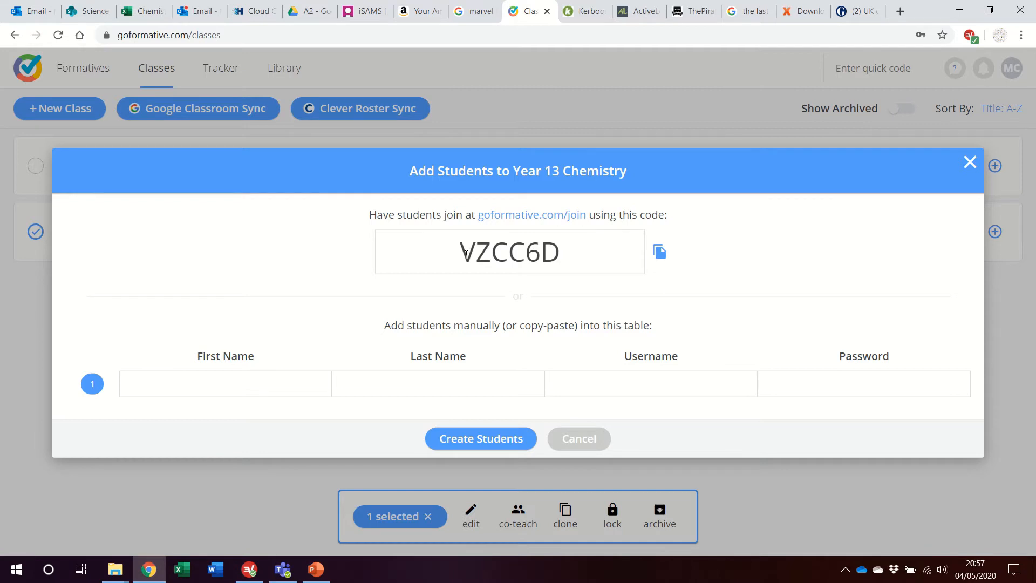
pyautogui.click(970, 163)
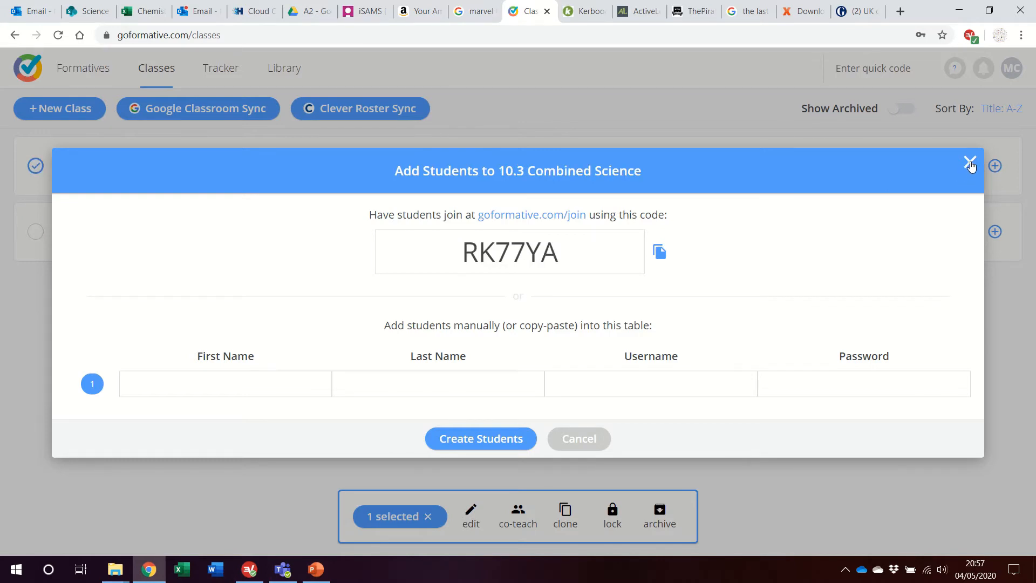
pyautogui.click(969, 163)
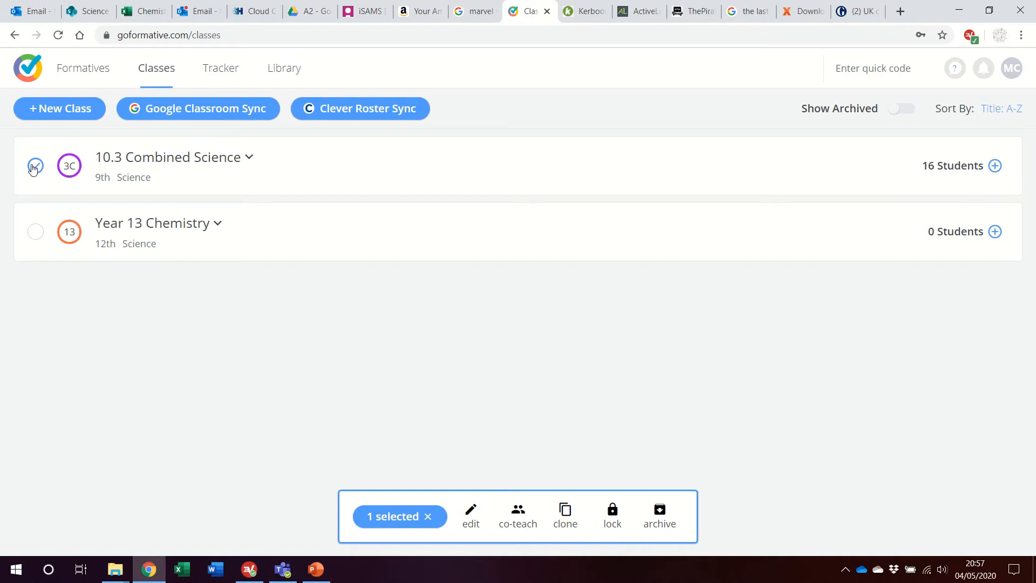
# Create a new formative and add an Enhance a PDF/Doc/GoogleDoc block to it
pyautogui.click(76, 70)
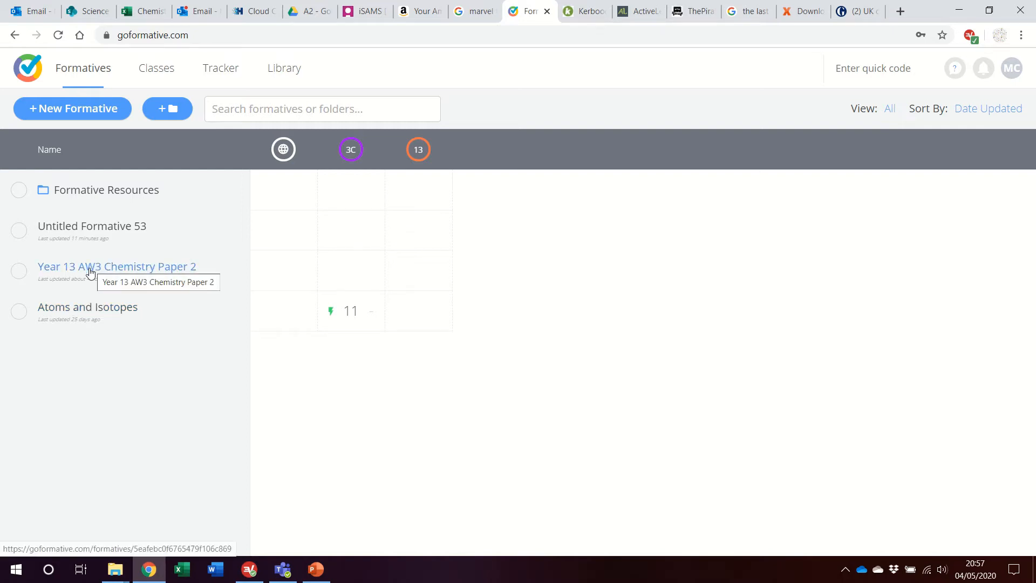
pyautogui.click(59, 111)
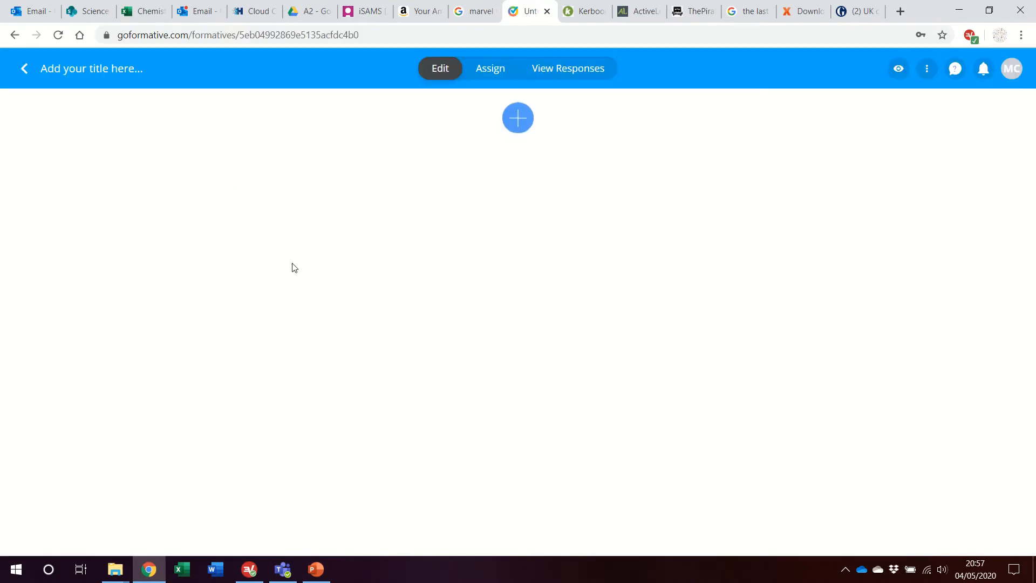
pyautogui.click(518, 126)
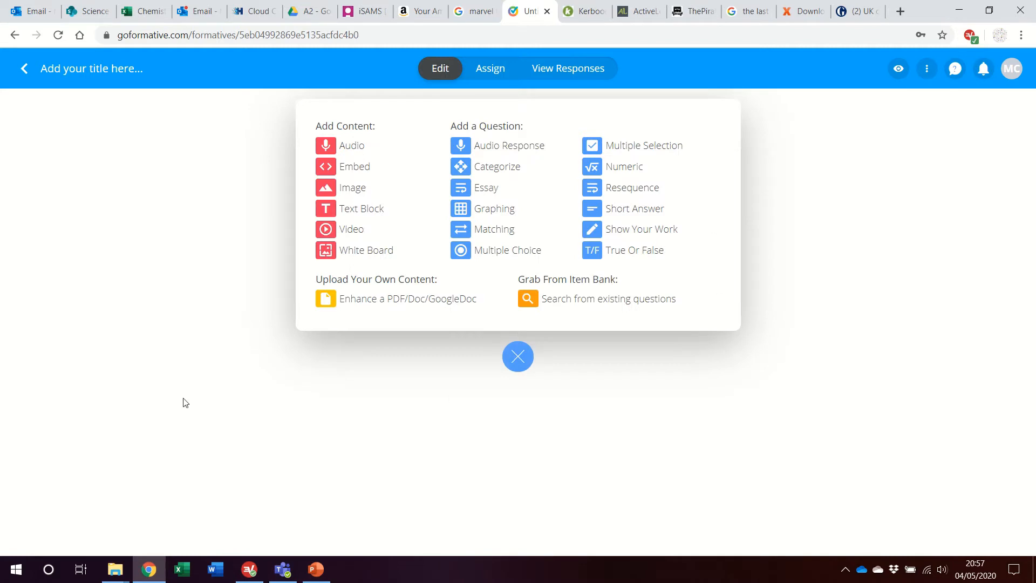
pyautogui.click(404, 300)
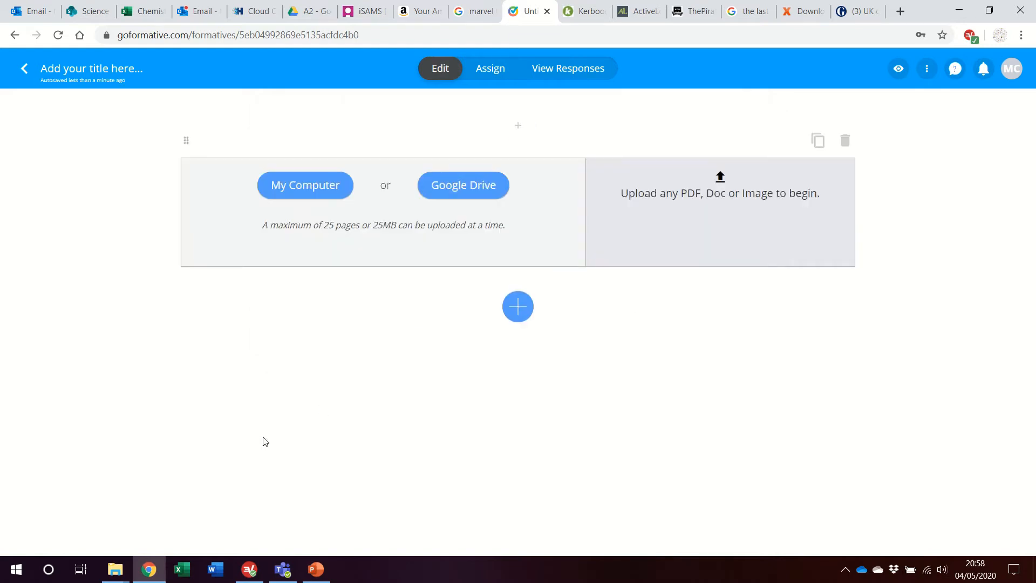
# Upload "Year 13 AW3 Online Goformative - edited" from the computer's OneDrive folder Edexcel A-Level Chemistry > Assessments
pyautogui.click(274, 190)
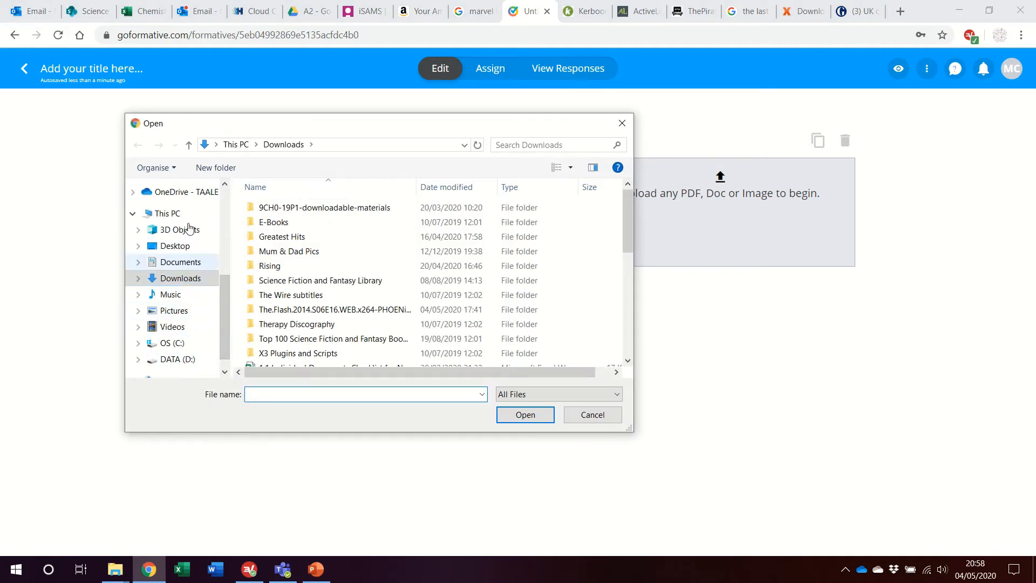
pyautogui.click(184, 192)
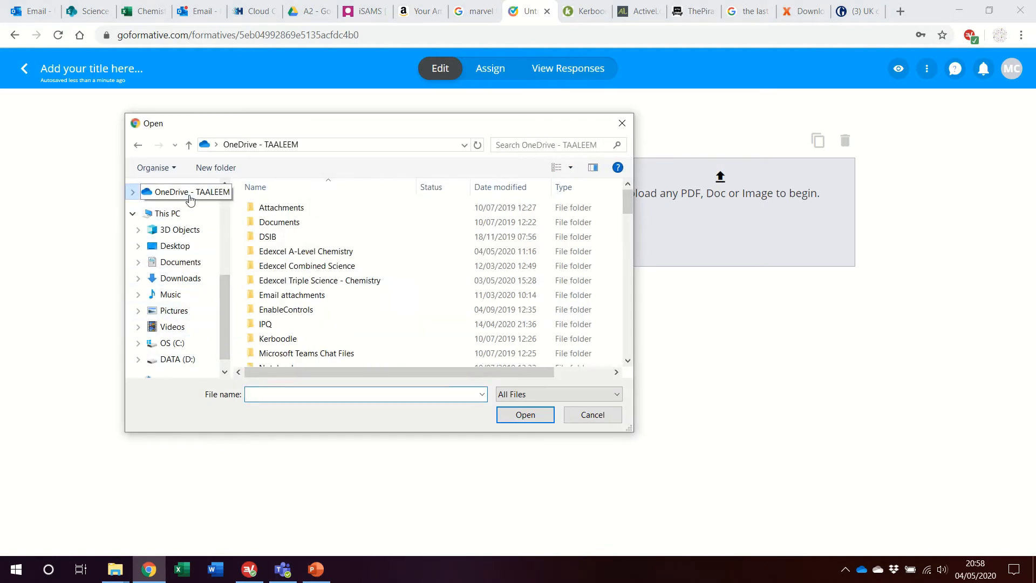
pyautogui.doubleClick(323, 252)
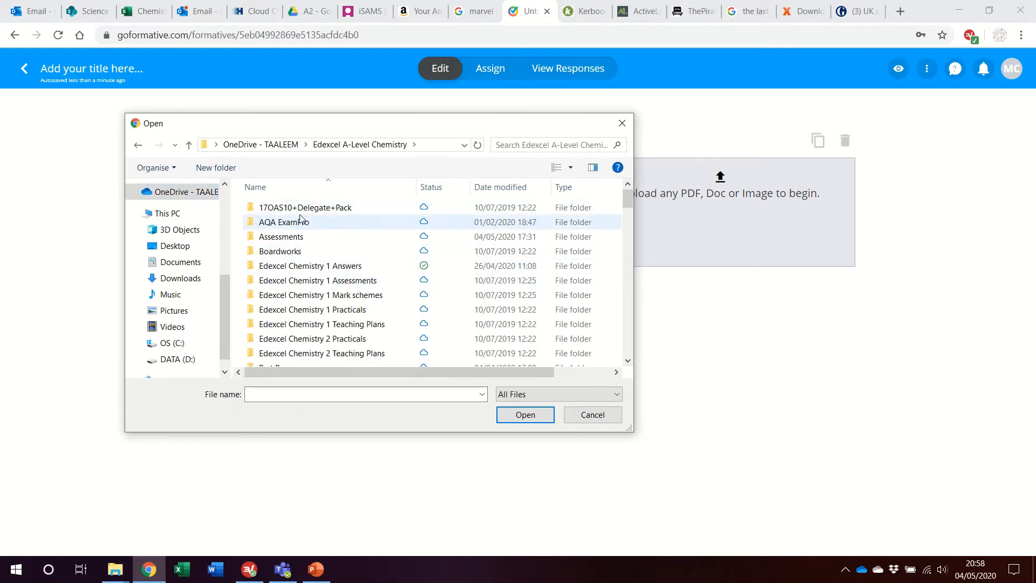
pyautogui.doubleClick(283, 237)
pyautogui.scroll(-2, 324, 299)
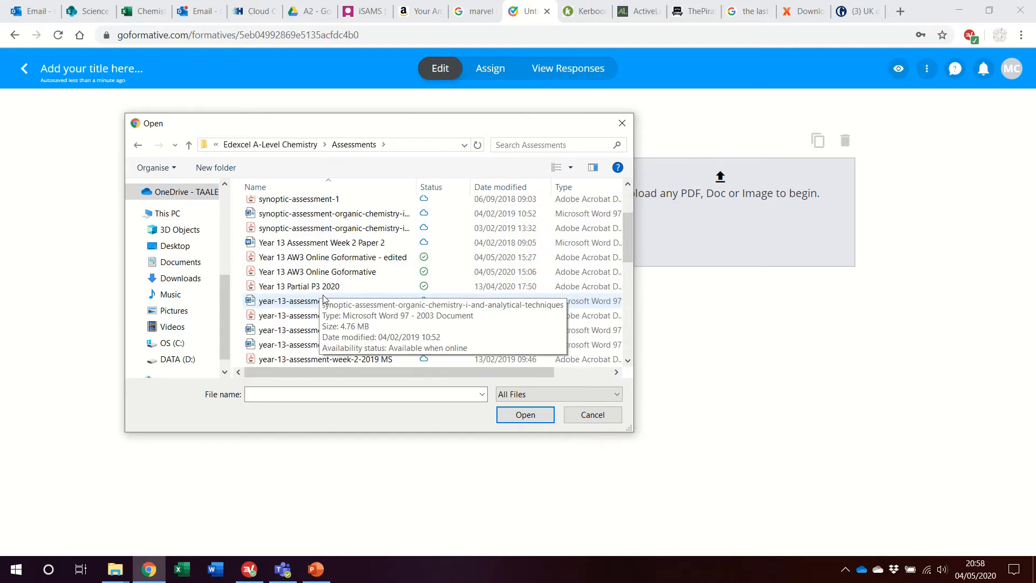
pyautogui.click(354, 275)
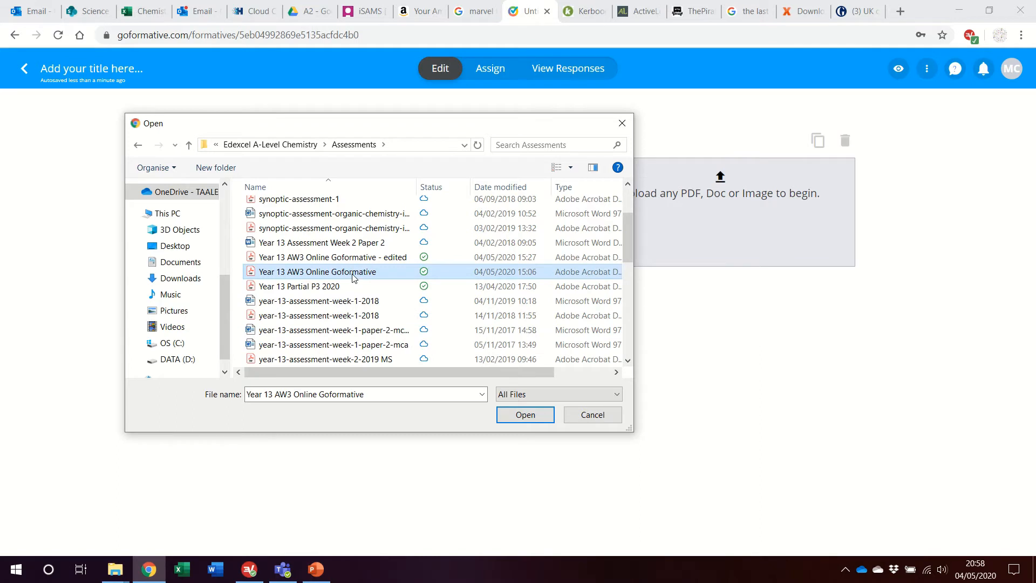
pyautogui.click(367, 258)
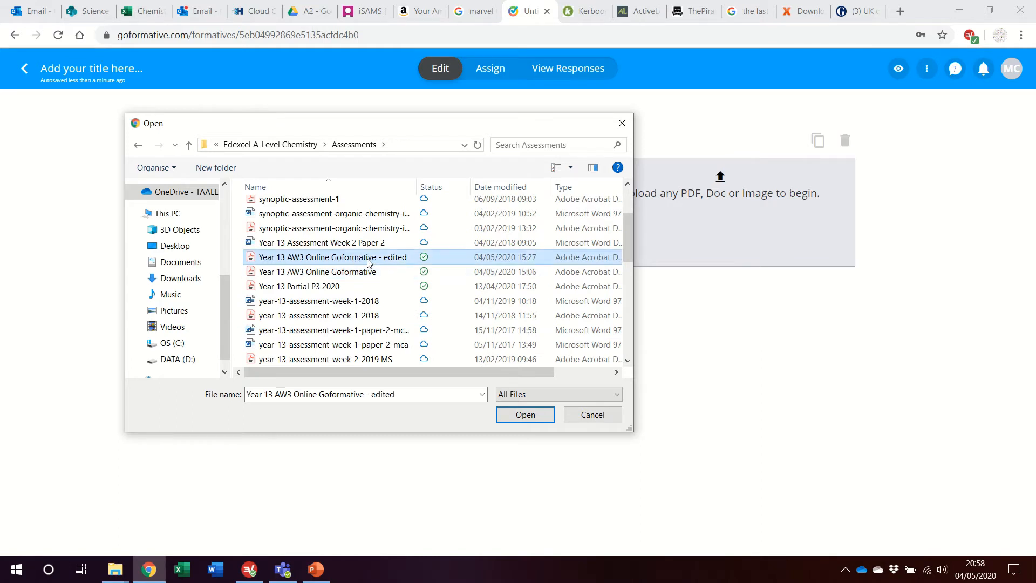
pyautogui.click(511, 414)
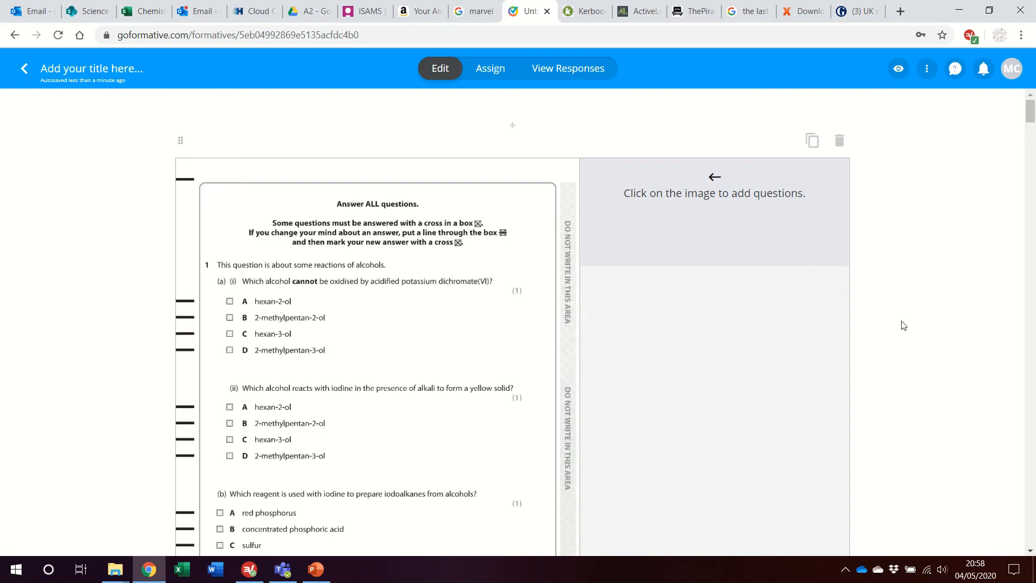
# Add a Multiple Choice question beside question 1(a)(i) on the exam page and mark B as the correct answer
pyautogui.scroll(-1, 903, 325)
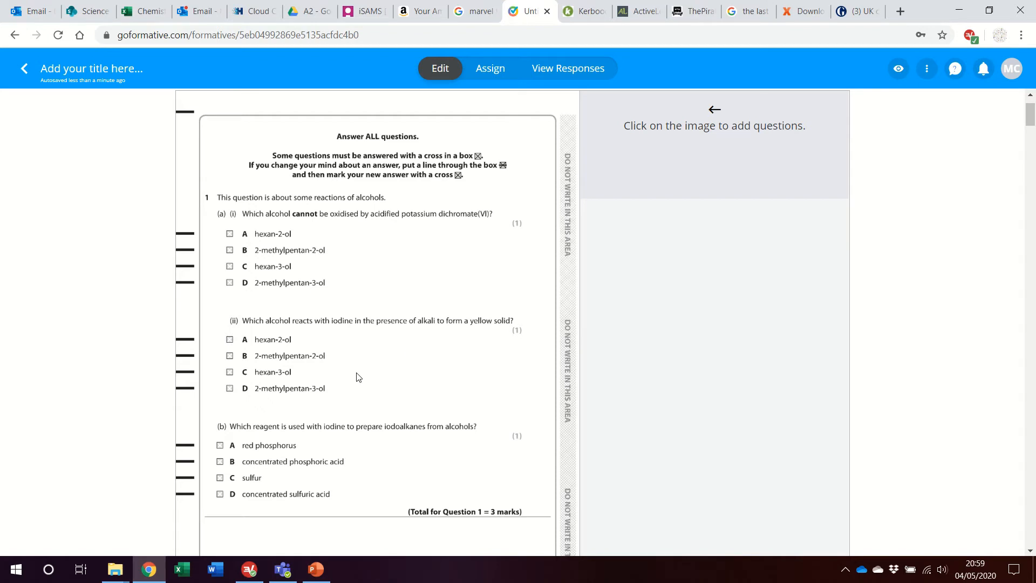
pyautogui.scroll(1, 345, 379)
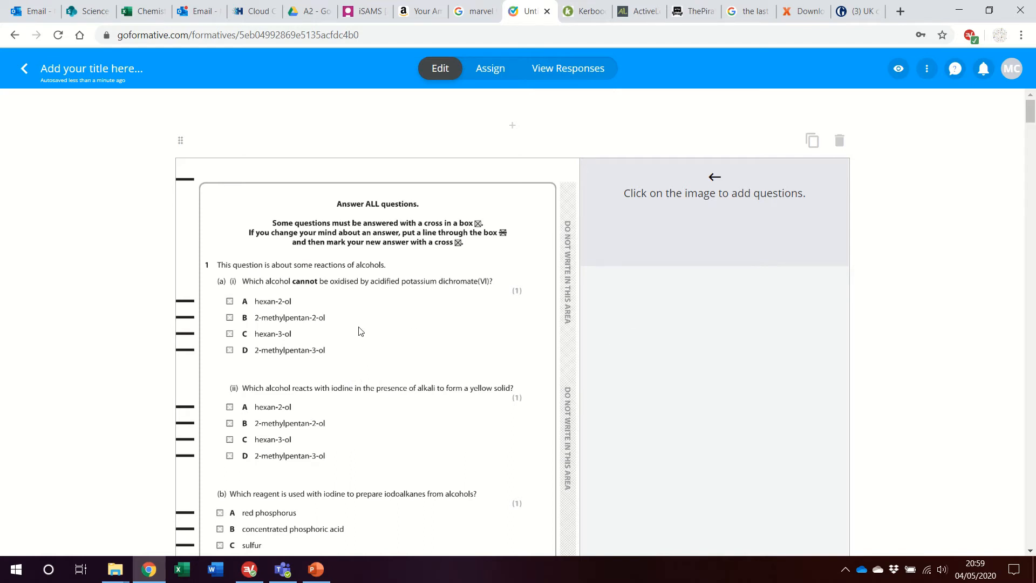
pyautogui.scroll(-1, 514, 390)
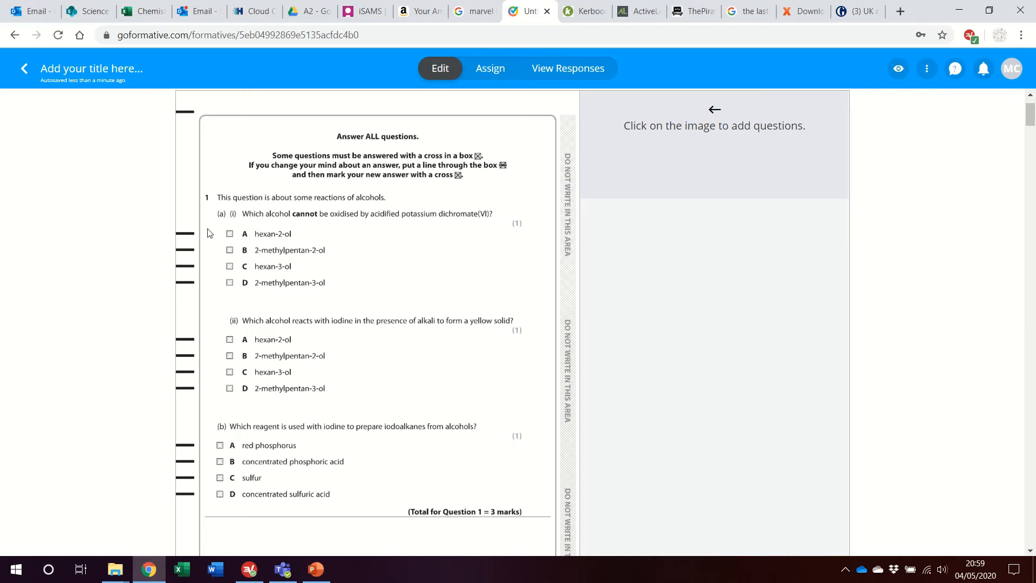
pyautogui.click(209, 232)
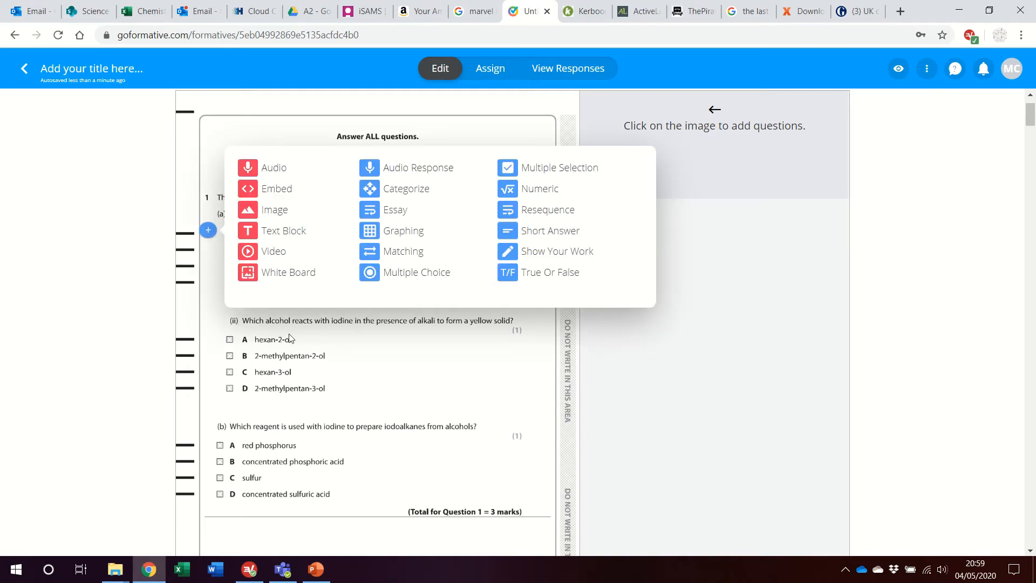
pyautogui.click(410, 279)
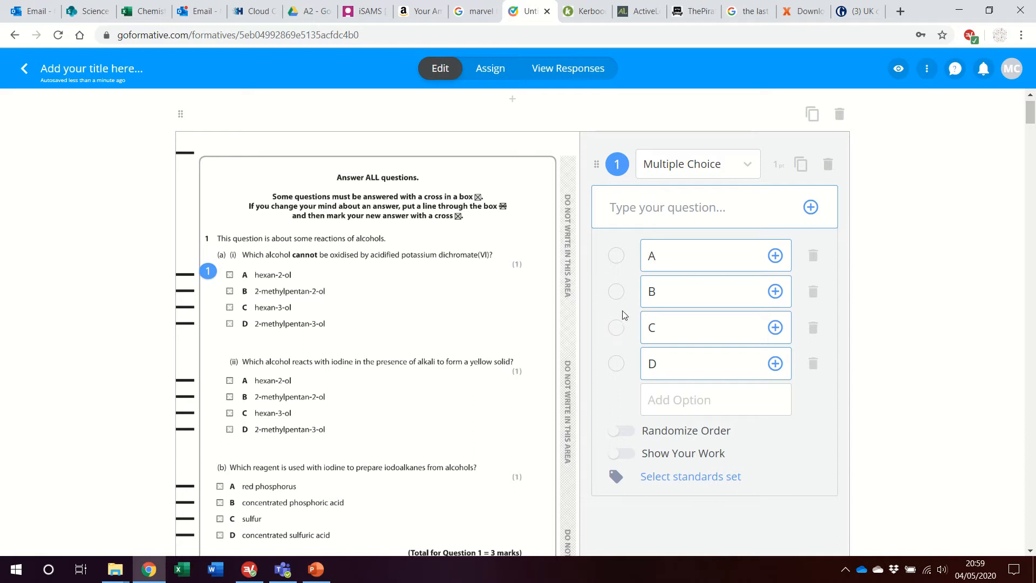
pyautogui.click(618, 296)
# Add a Multiple Choice question beside question 1(a)(ii) and mark A as the correct answer
pyautogui.scroll(-1, 903, 399)
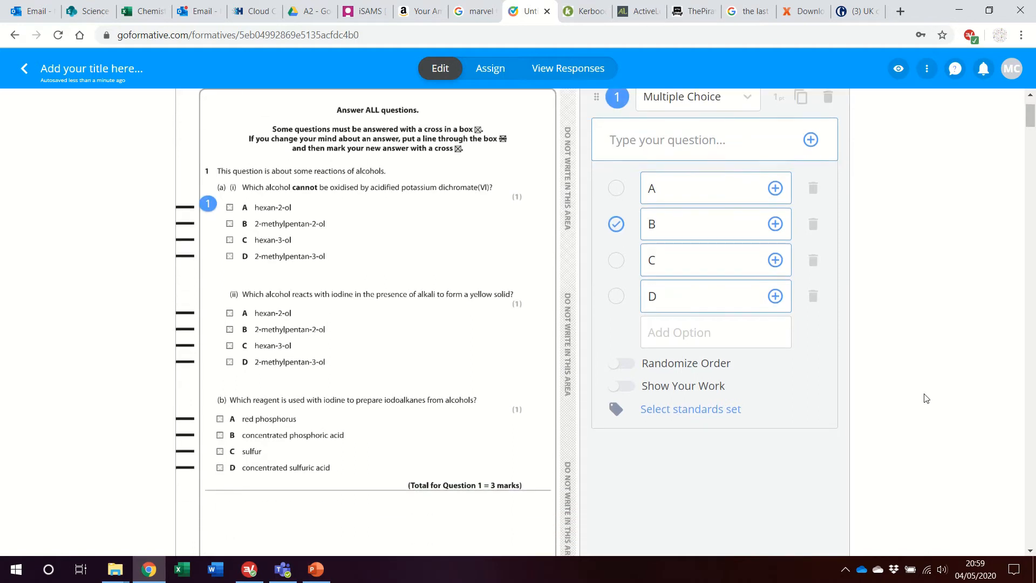
pyautogui.click(210, 316)
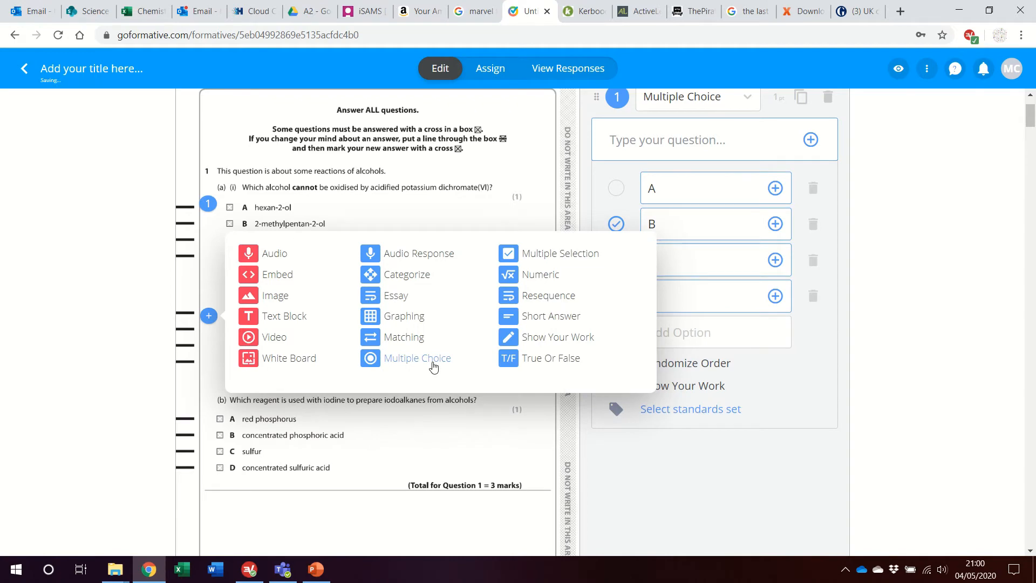
pyautogui.click(433, 367)
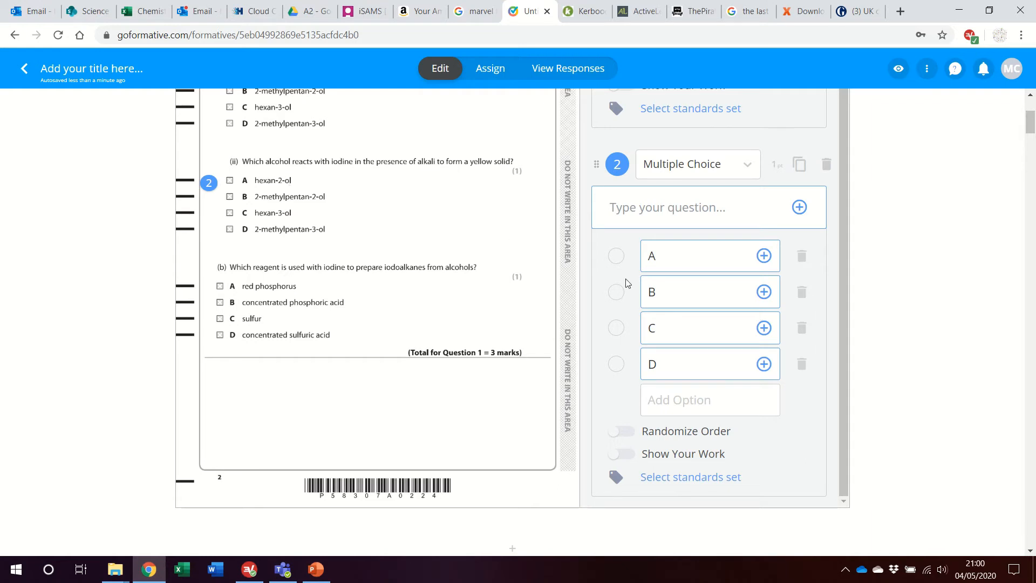
pyautogui.click(617, 258)
# Add a Numeric question beside part (ii), the atom economy calculation for 1-bromopropane
pyautogui.scroll(-1, 967, 341)
pyautogui.scroll(-3, 966, 343)
pyautogui.scroll(-7, 965, 343)
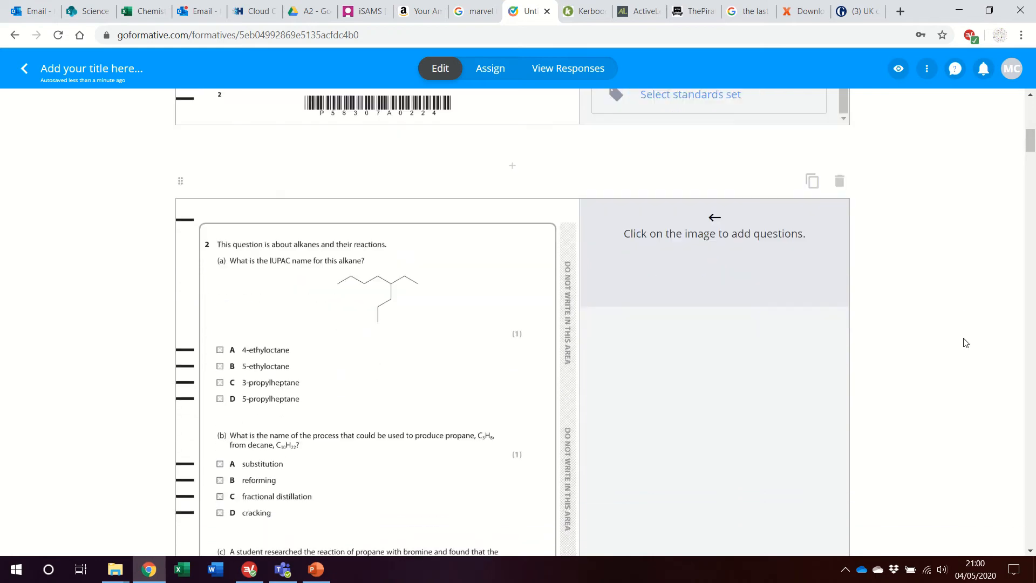
pyautogui.scroll(-7, 965, 343)
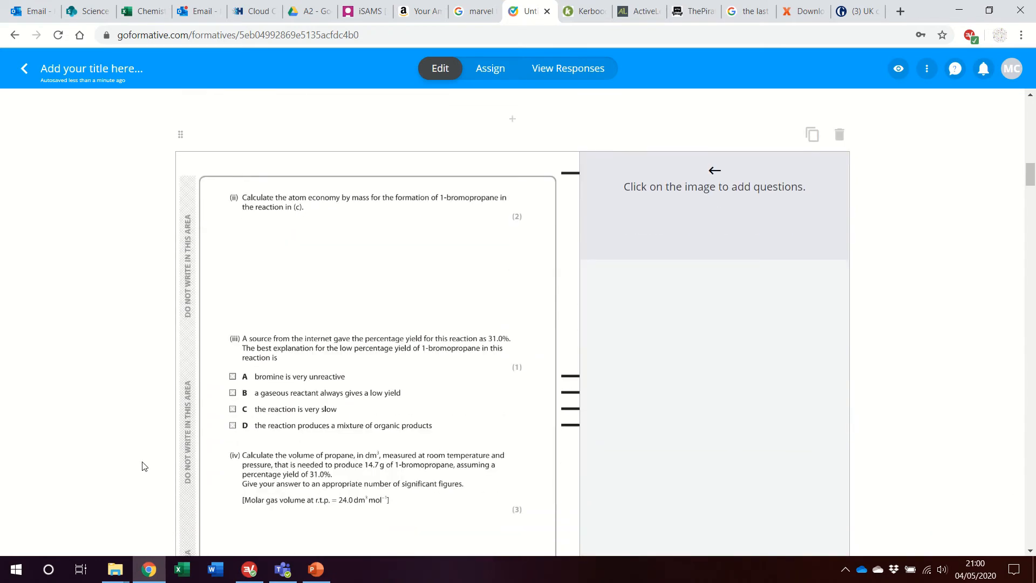
pyautogui.scroll(1, 279, 274)
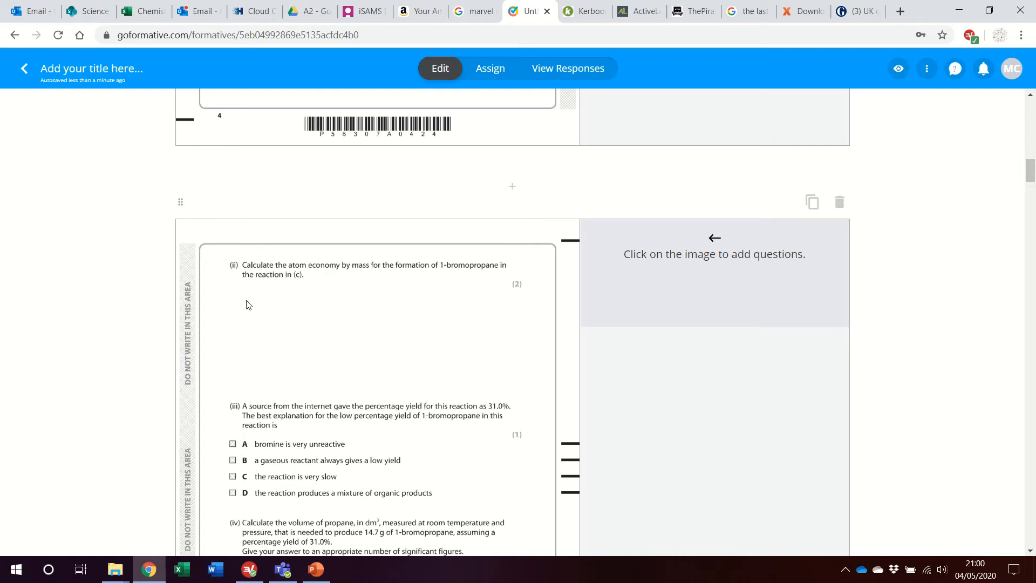
pyautogui.click(216, 295)
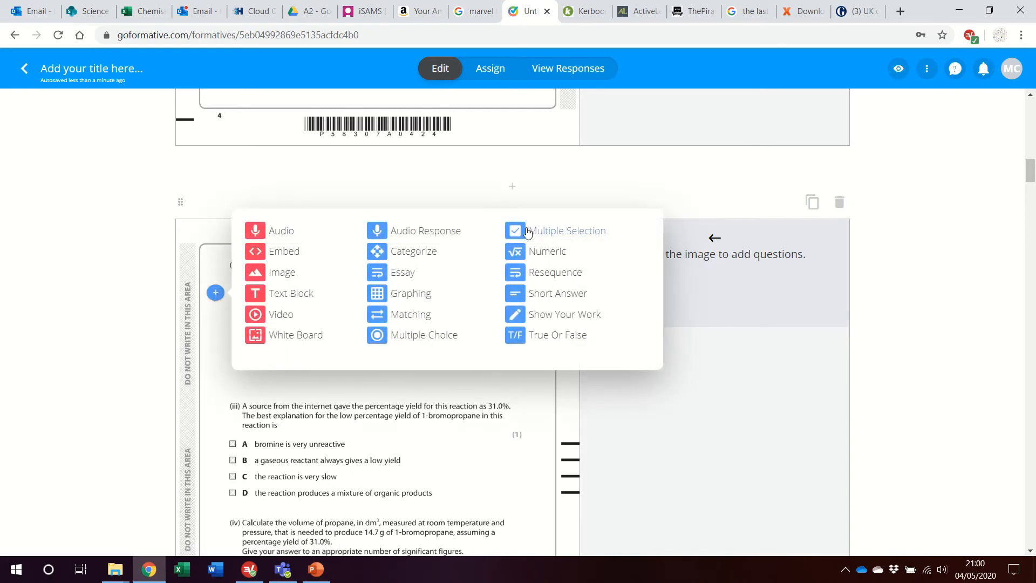
pyautogui.click(548, 254)
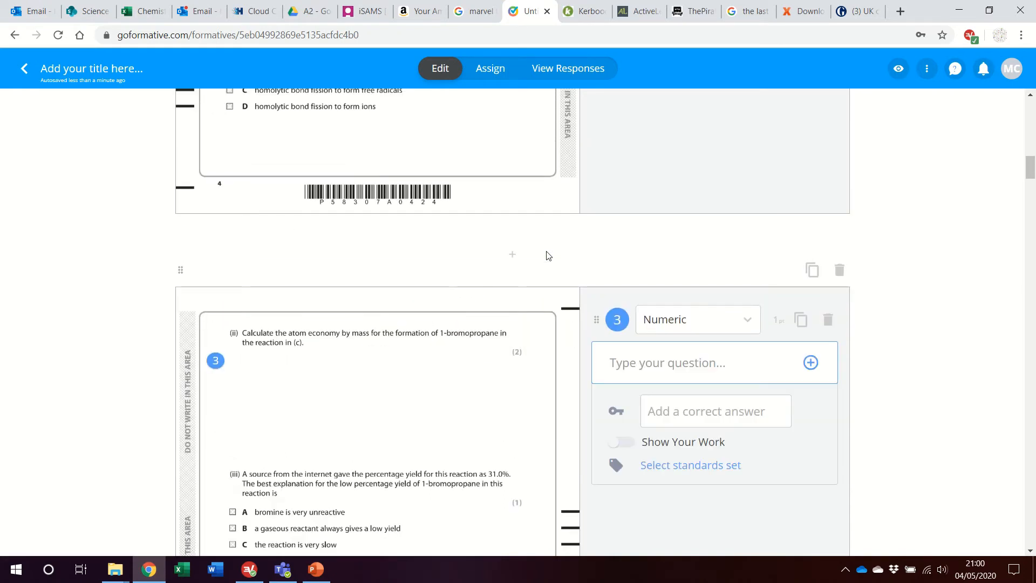
# Enable Show Your Work on the Numeric atom economy question and add 64.3 and 64.33 as correct answers
pyautogui.scroll(-1, 1034, 387)
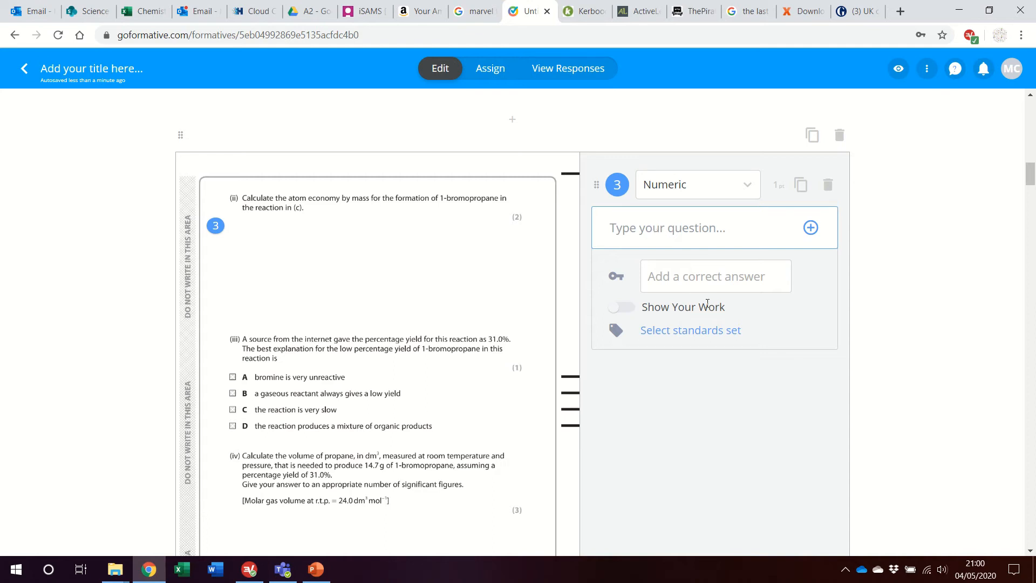
pyautogui.click(630, 313)
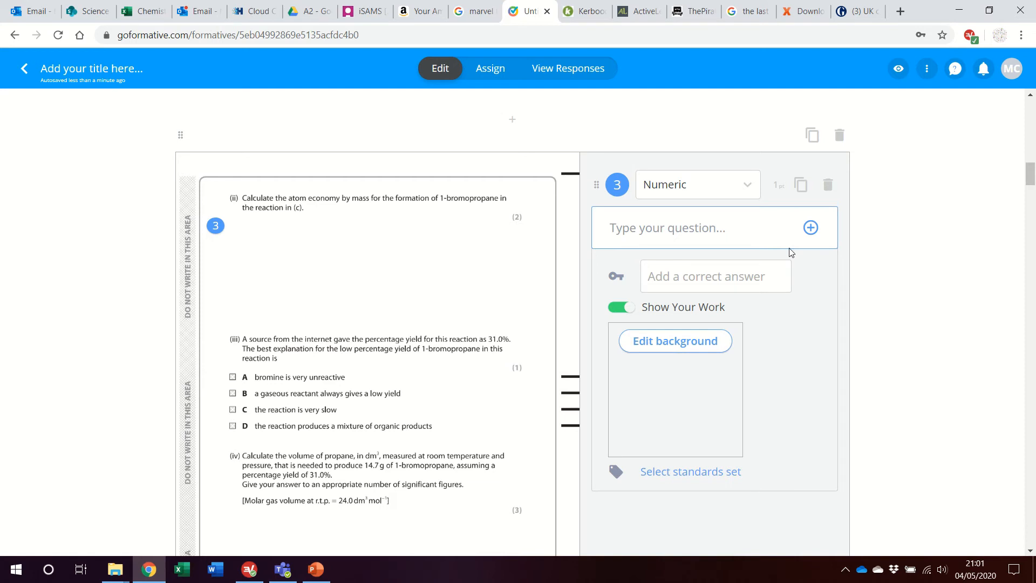
pyautogui.click(682, 283)
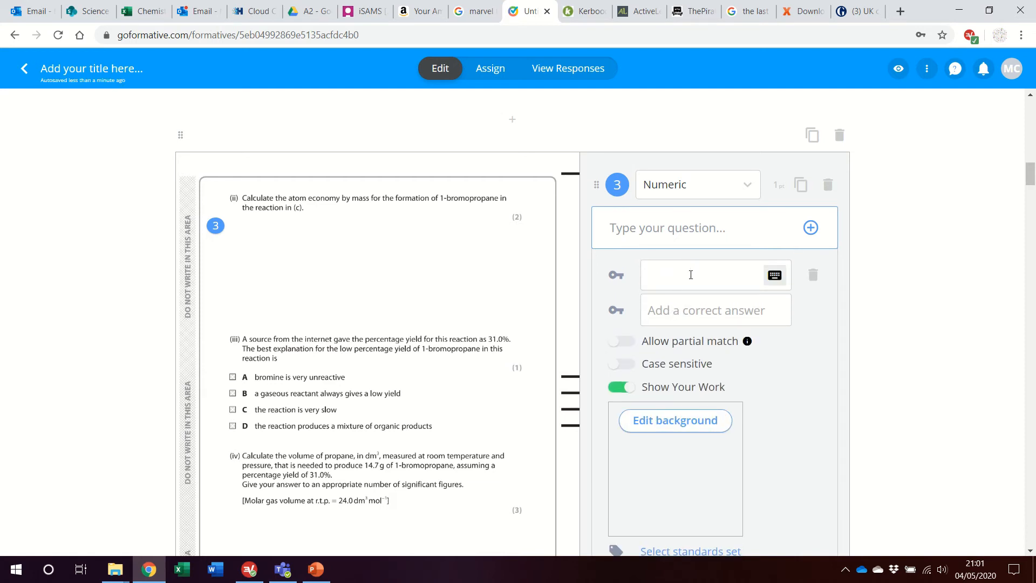
pyautogui.click(690, 275)
pyautogui.write('64.3')
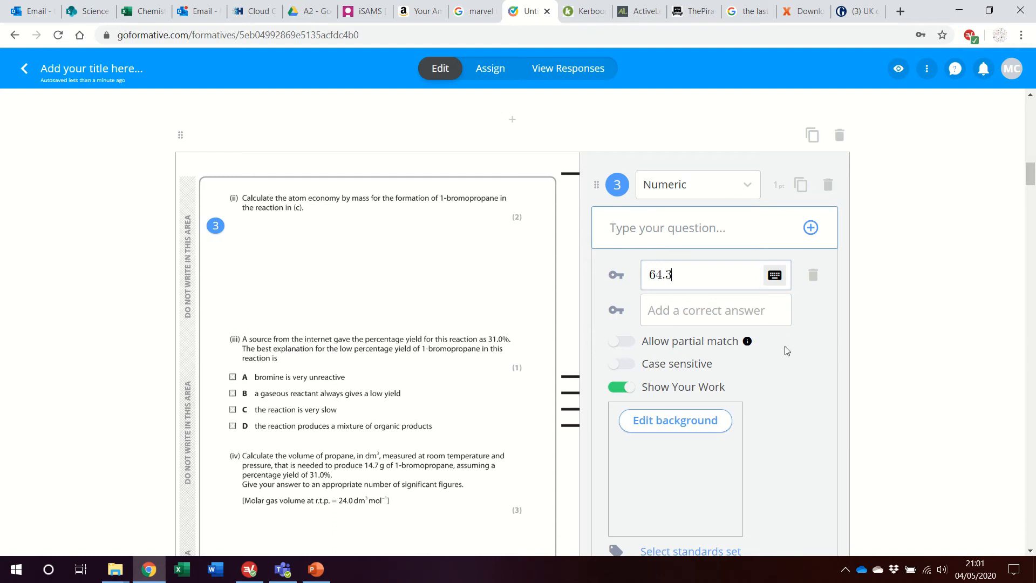
pyautogui.click(679, 311)
pyautogui.write('64.33')
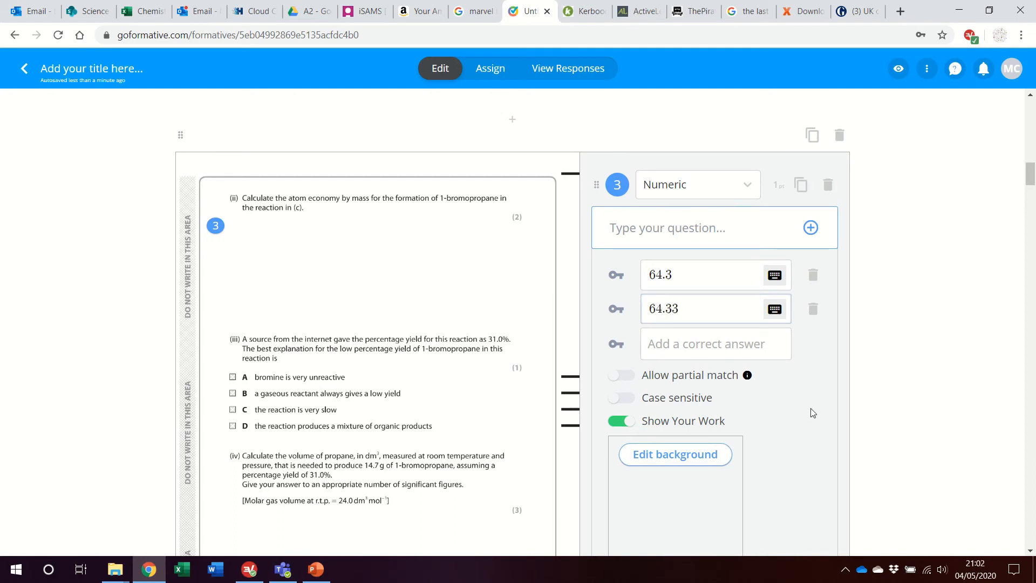
# Add a Short Answer question beside question 3(b) on boiling temperatures and edit its point value
pyautogui.scroll(-4, 566, 441)
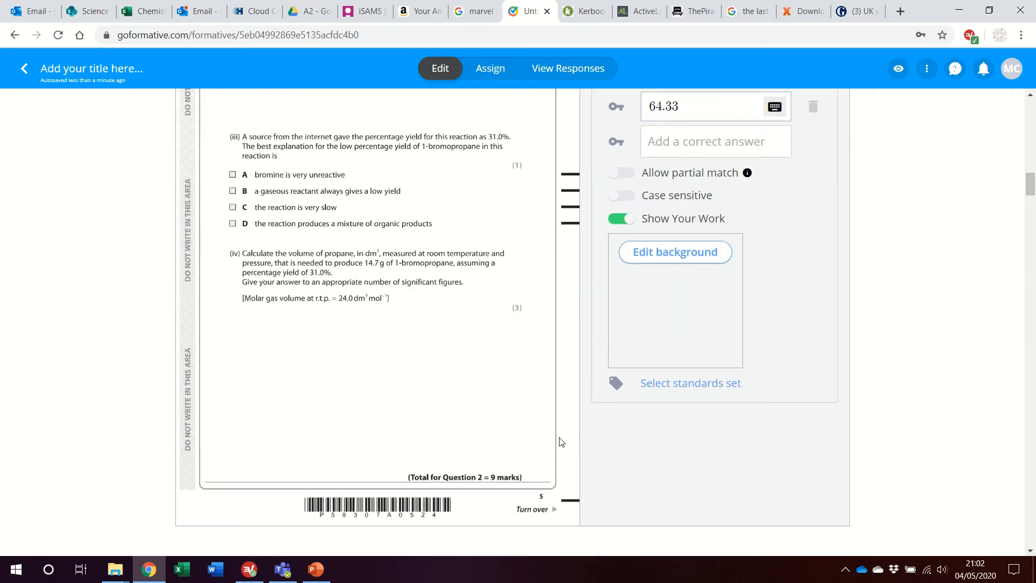
pyautogui.scroll(3, 561, 441)
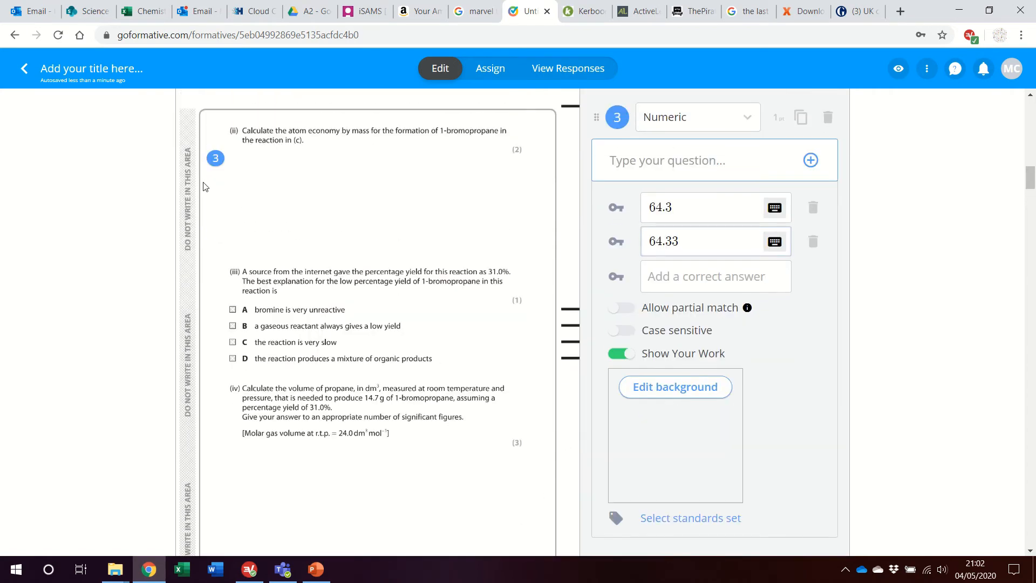
pyautogui.scroll(-6, 221, 297)
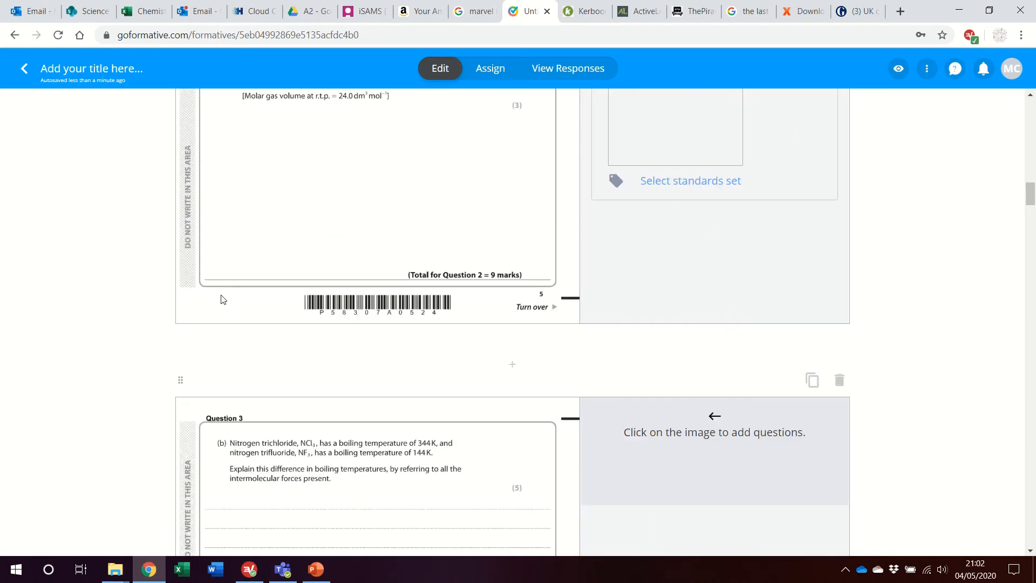
pyautogui.scroll(-5, 221, 297)
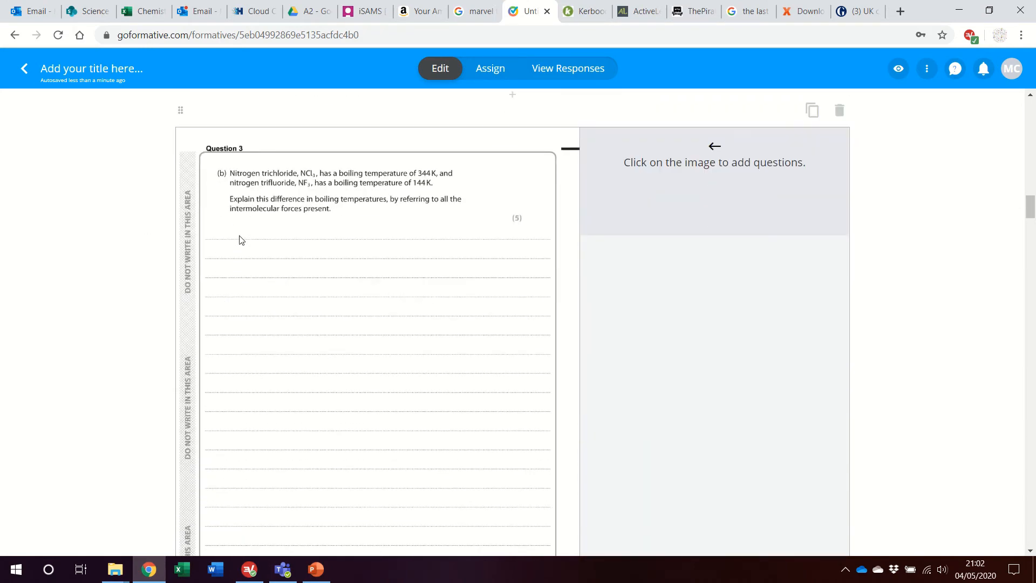
pyautogui.click(212, 237)
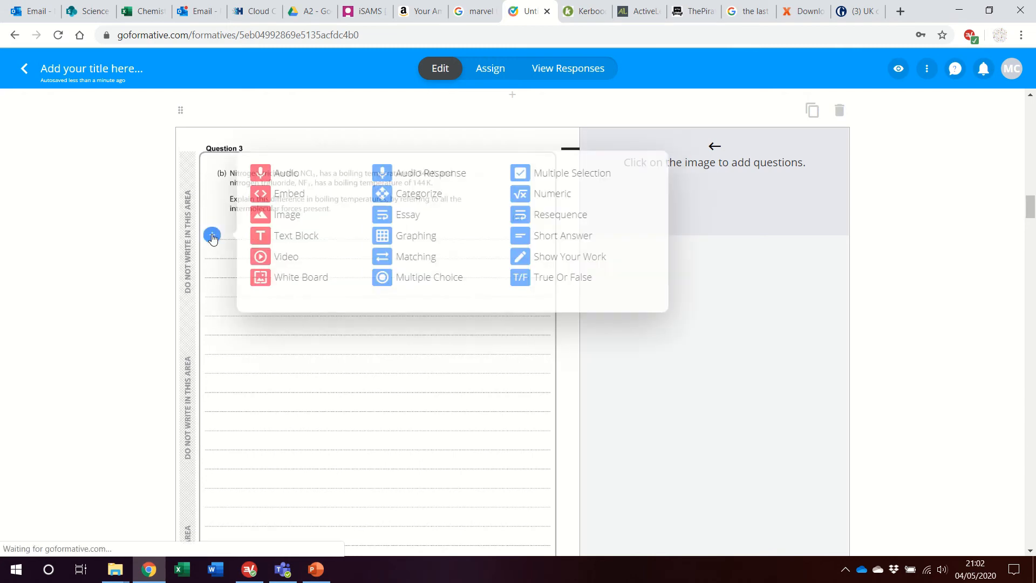
pyautogui.click(576, 242)
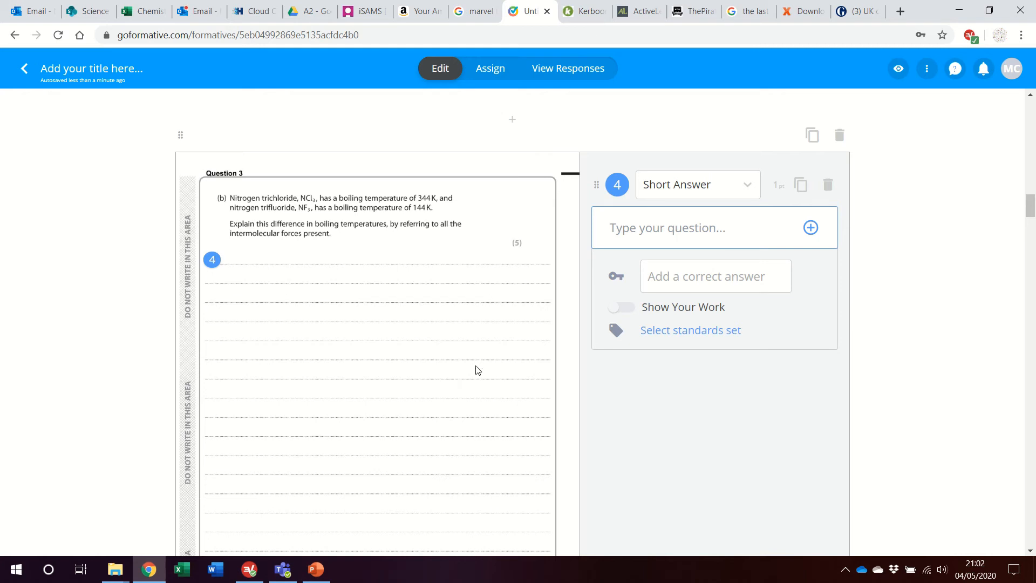
pyautogui.click(778, 185)
pyautogui.click(779, 185)
pyautogui.write('0')
# Examine questions 3(c) and 4 on the following exam pages and the question types available beside question 4(b)
pyautogui.scroll(-4, 427, 254)
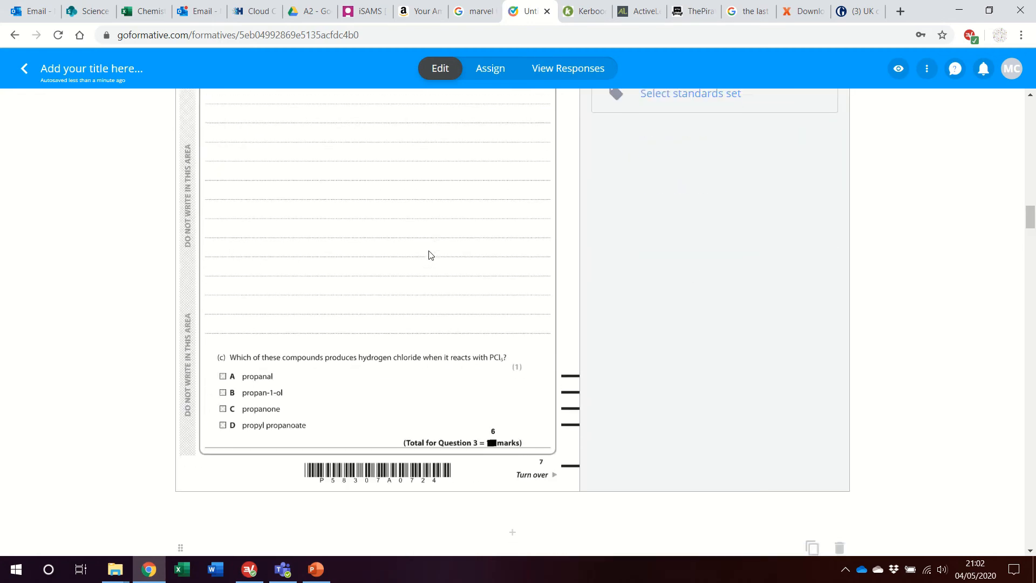
pyautogui.scroll(-1, 429, 254)
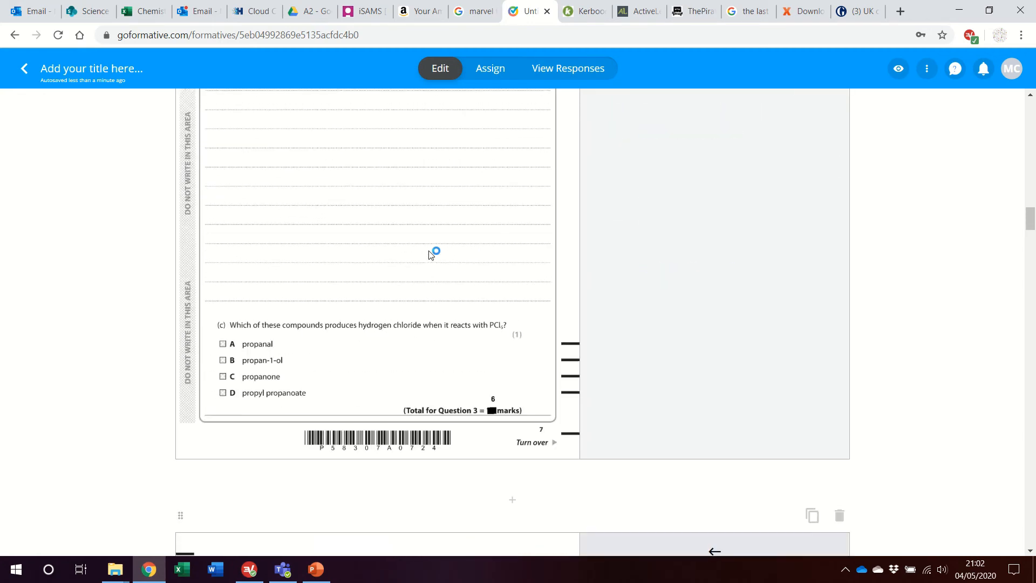
pyautogui.scroll(-4, 431, 251)
pyautogui.scroll(-3, 300, 347)
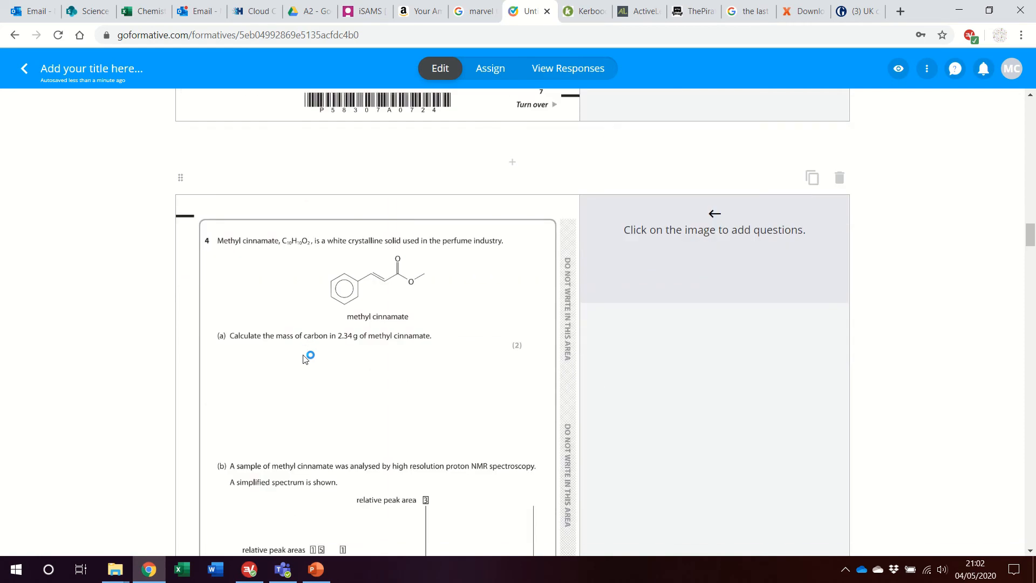
pyautogui.scroll(-5, 306, 357)
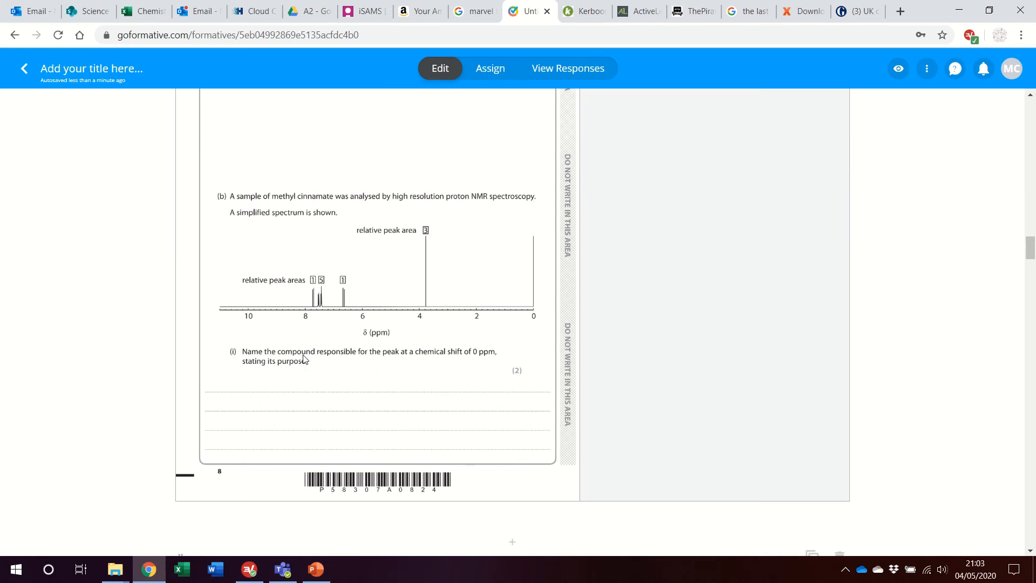
pyautogui.scroll(-3, 303, 359)
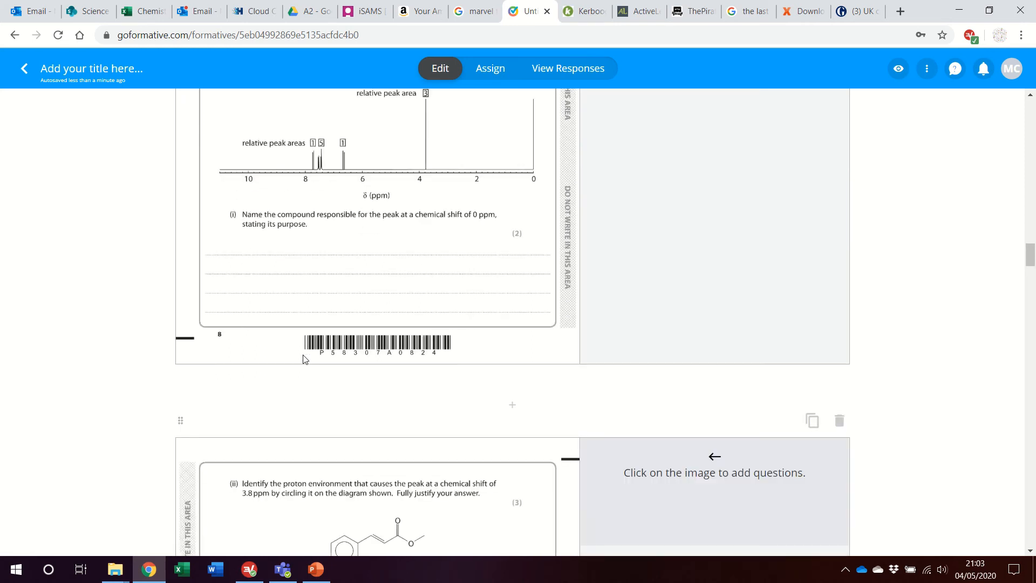
pyautogui.scroll(4, 232, 259)
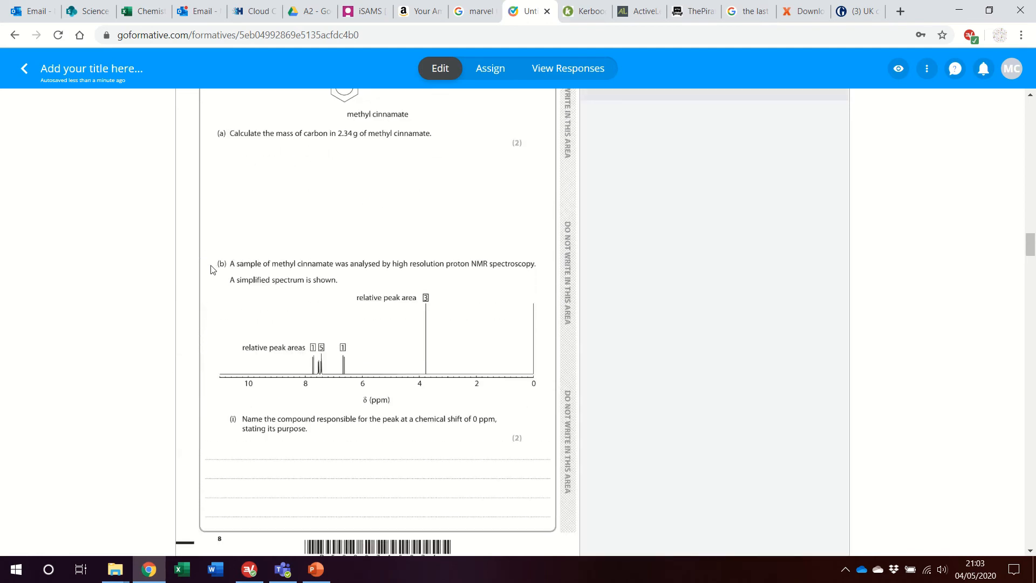
pyautogui.click(211, 266)
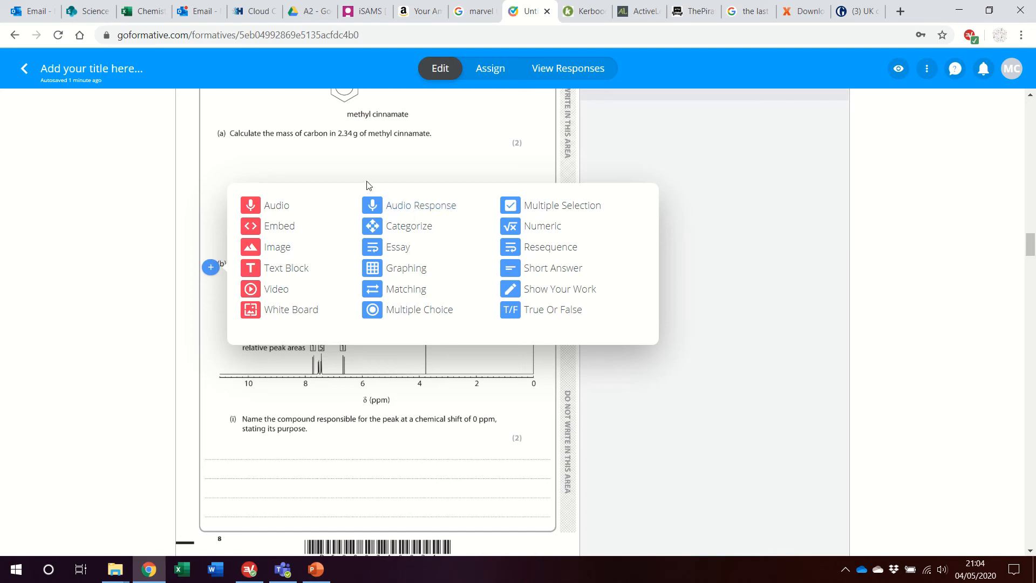
pyautogui.scroll(10, 790, 292)
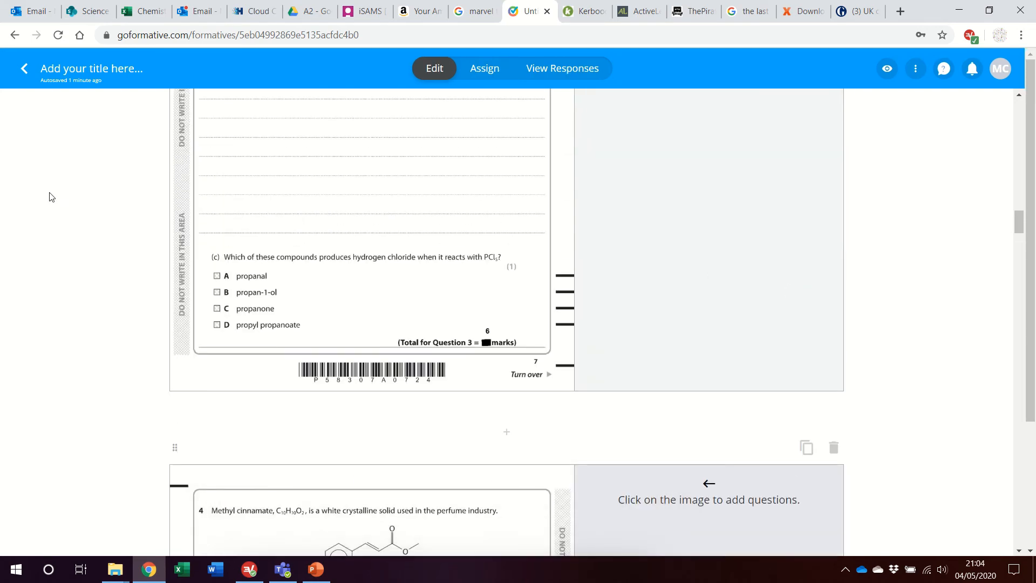
# Return to the list of formatives, open "Year 13 AW3 Chemistry Paper 2" and look over its first page
pyautogui.click(24, 70)
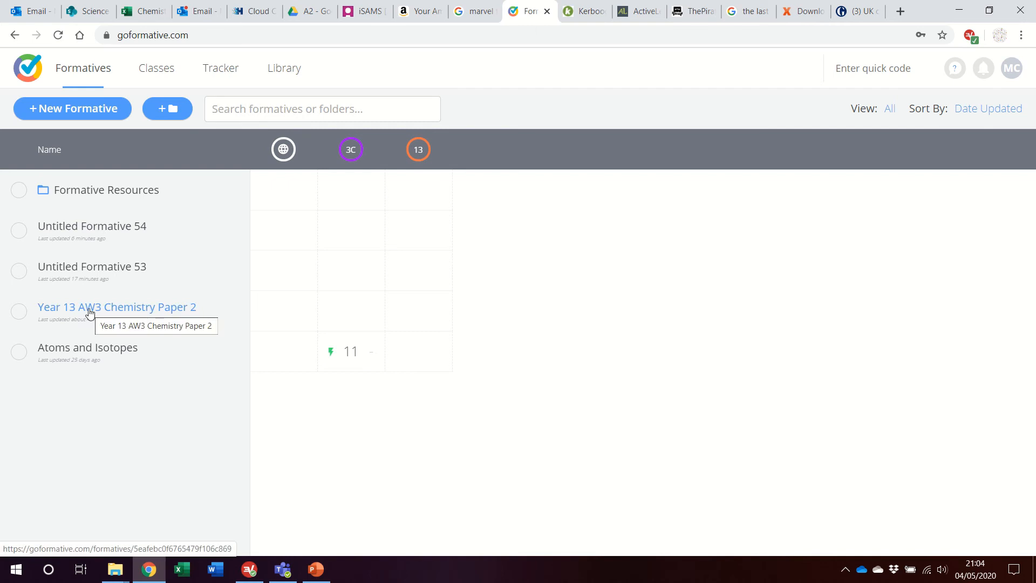
pyautogui.click(138, 312)
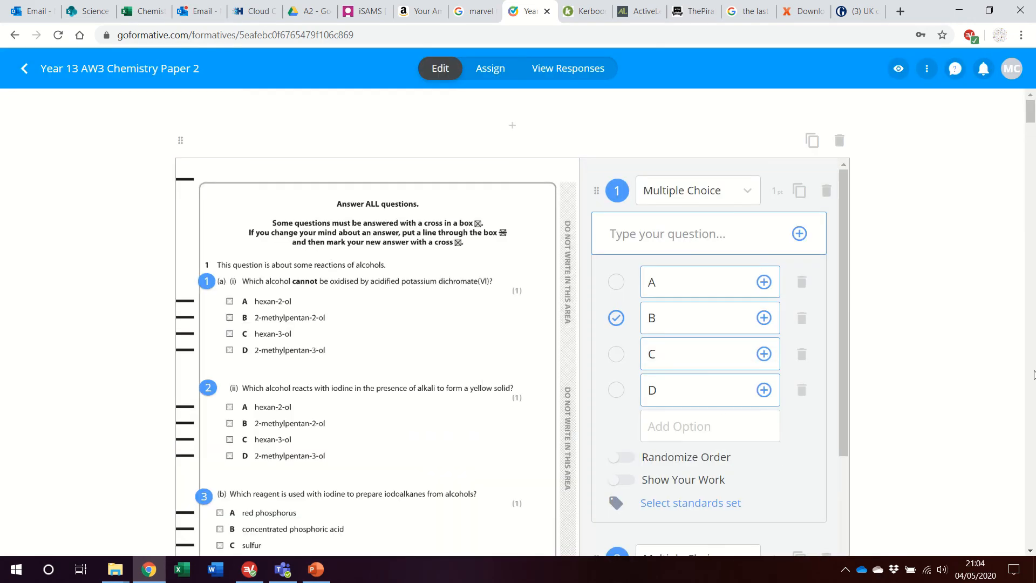
pyautogui.scroll(-5, 987, 365)
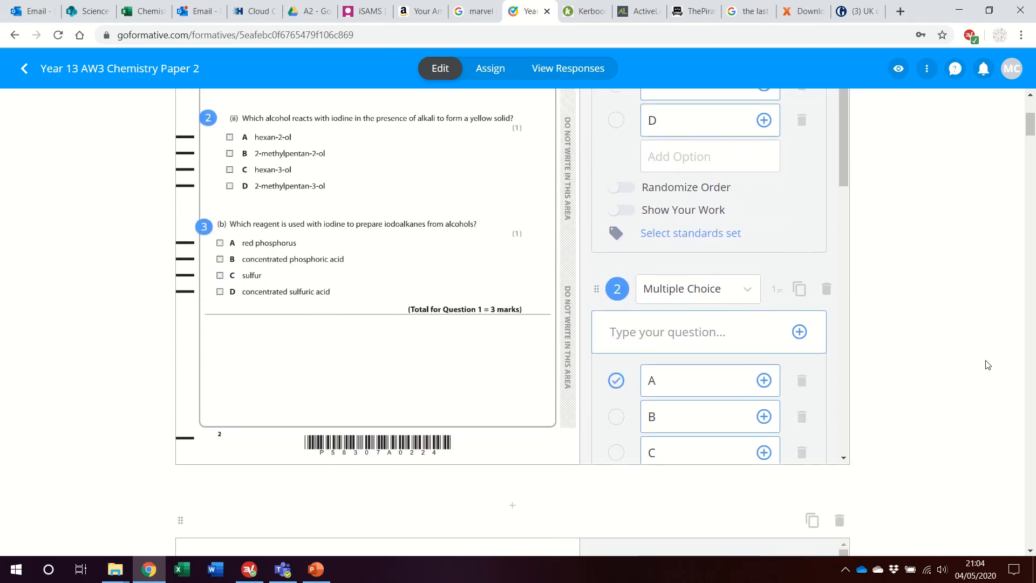
pyautogui.scroll(5, 987, 364)
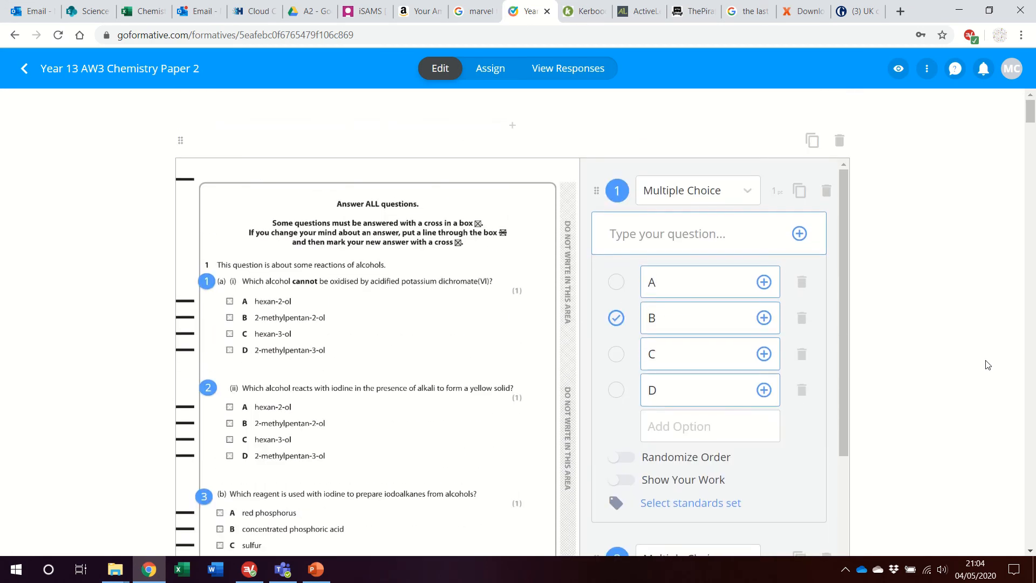
# Preview the assessment as a student in laptop view, answering B for question 1 and A for question 2
pyautogui.click(898, 71)
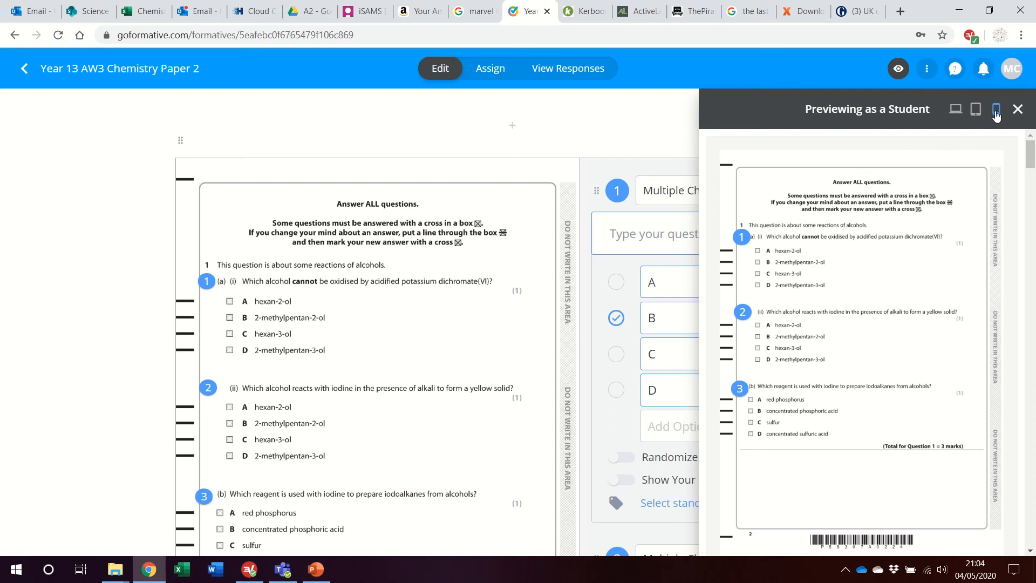
pyautogui.click(956, 111)
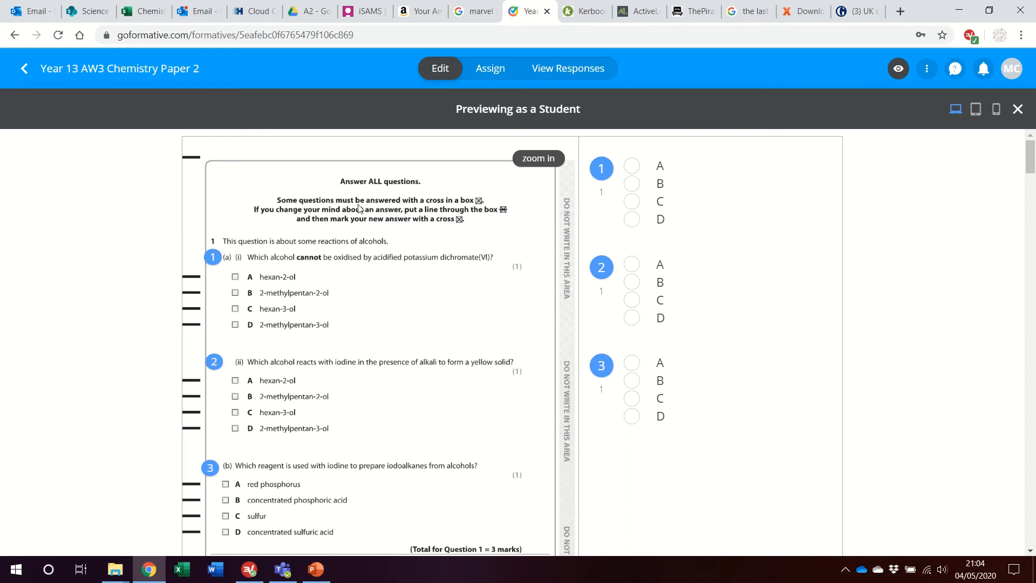
pyautogui.click(632, 184)
pyautogui.click(631, 264)
# Add the text "63/100 = 0.63" as the shown working for question 7 in the student preview and save it
pyautogui.scroll(-12, 593, 420)
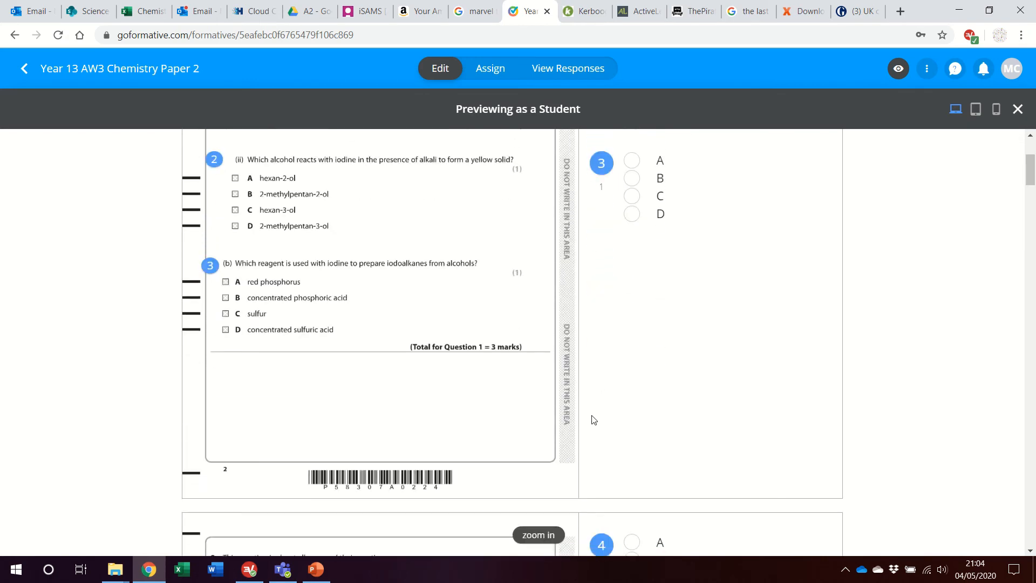
pyautogui.scroll(-15, 593, 419)
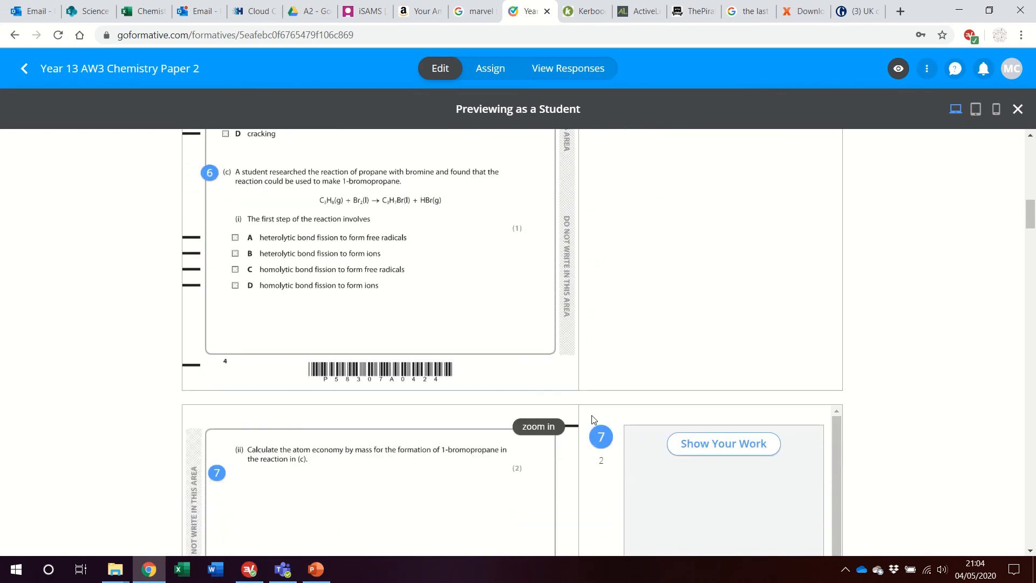
pyautogui.scroll(1, 593, 420)
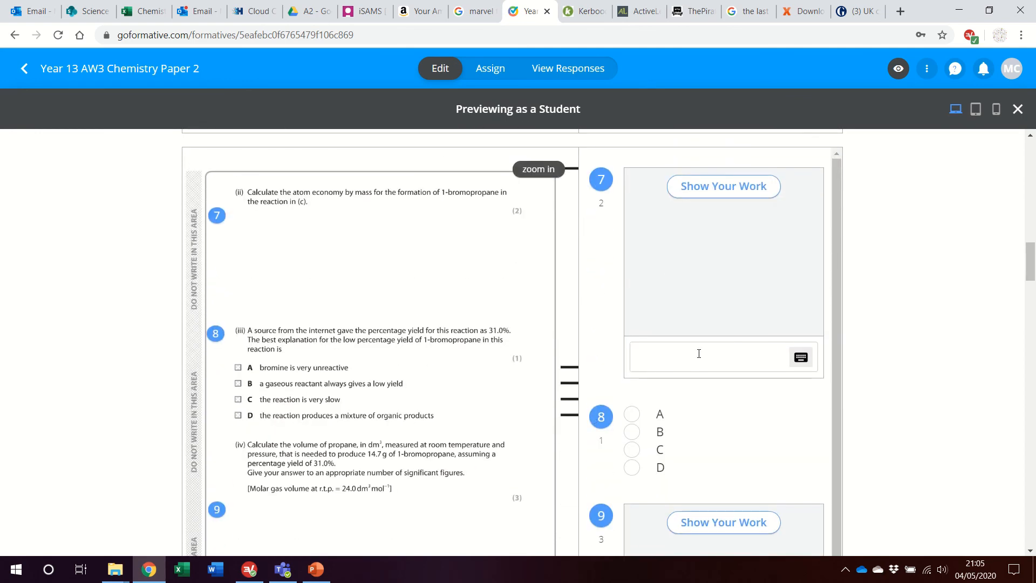
pyautogui.click(671, 357)
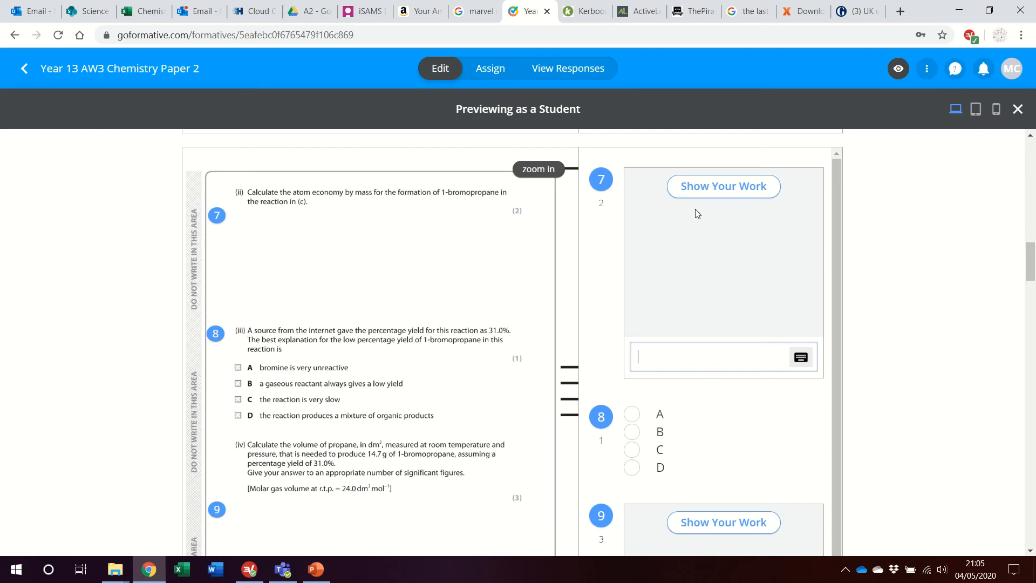
pyautogui.click(707, 193)
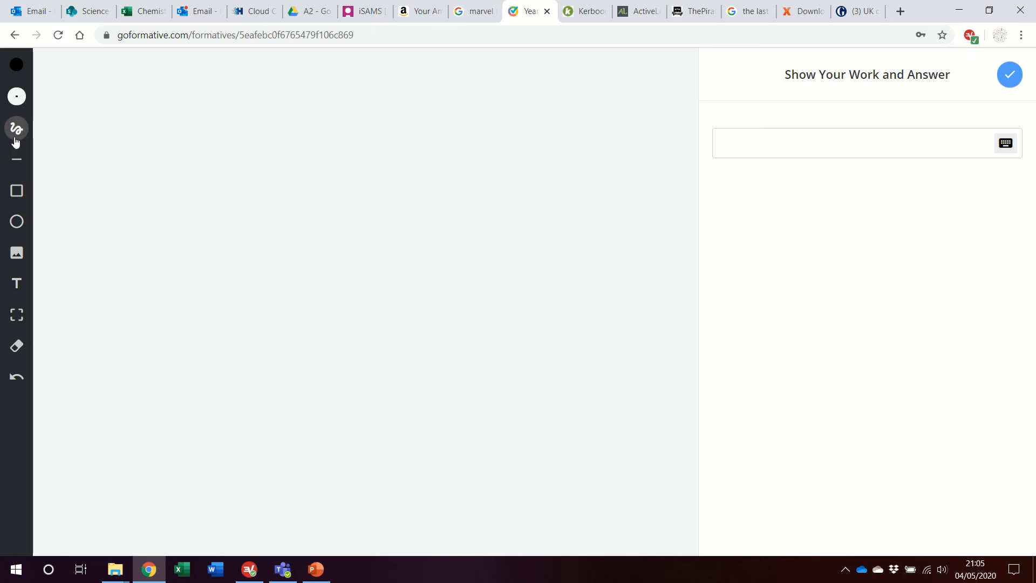
pyautogui.click(17, 286)
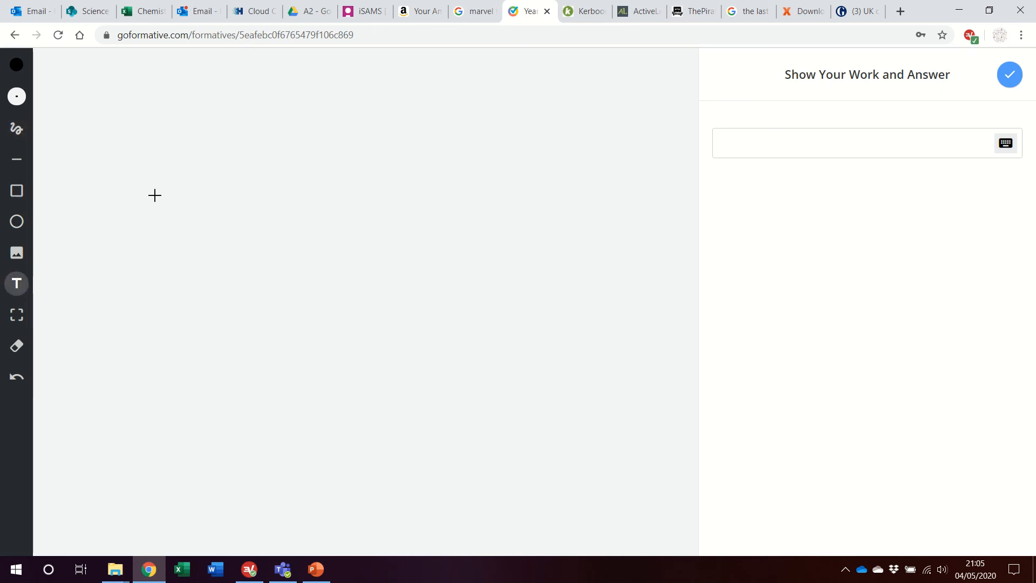
pyautogui.click(155, 190)
pyautogui.write('63/100 =')
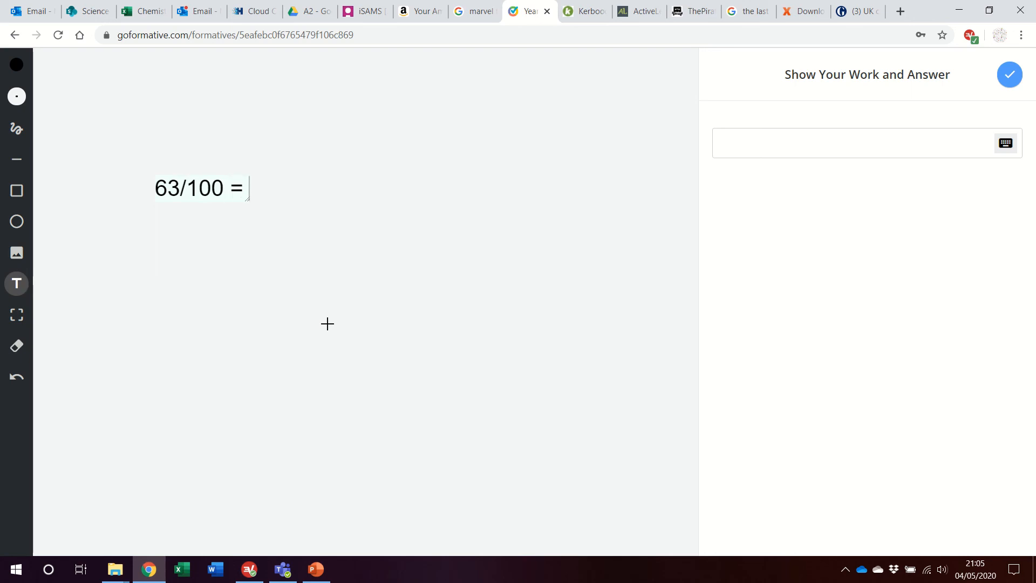
pyautogui.press('BackSpace')
pyautogui.press('BackSpace')
pyautogui.press('BackSpace')
pyautogui.write('= 9')
pyautogui.press('BackSpace')
pyautogui.write('0.63')
pyautogui.click(1001, 79)
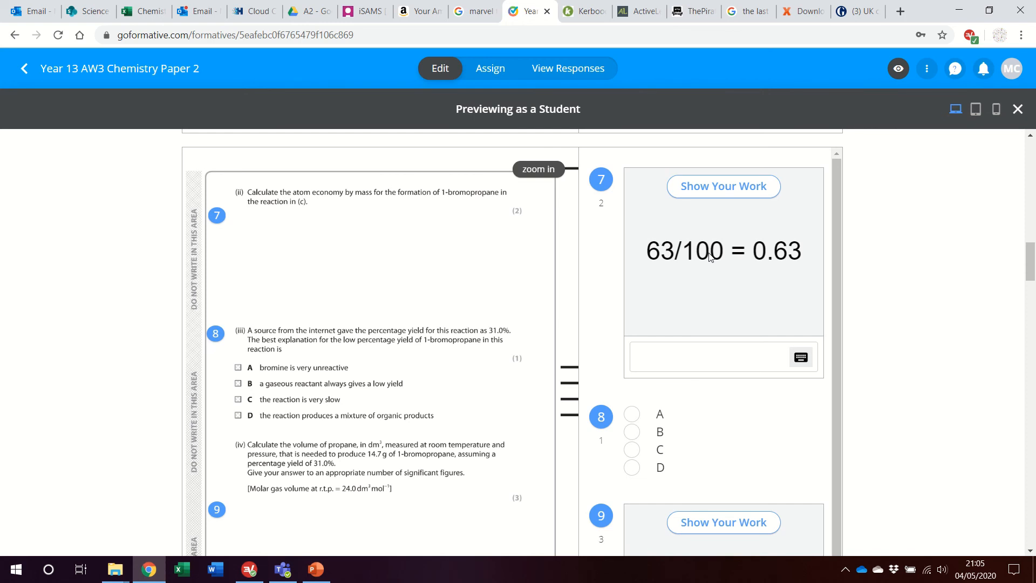
# Enter "The intermolecular forces" as the answer to question 10 in the student preview
pyautogui.scroll(-1, 597, 388)
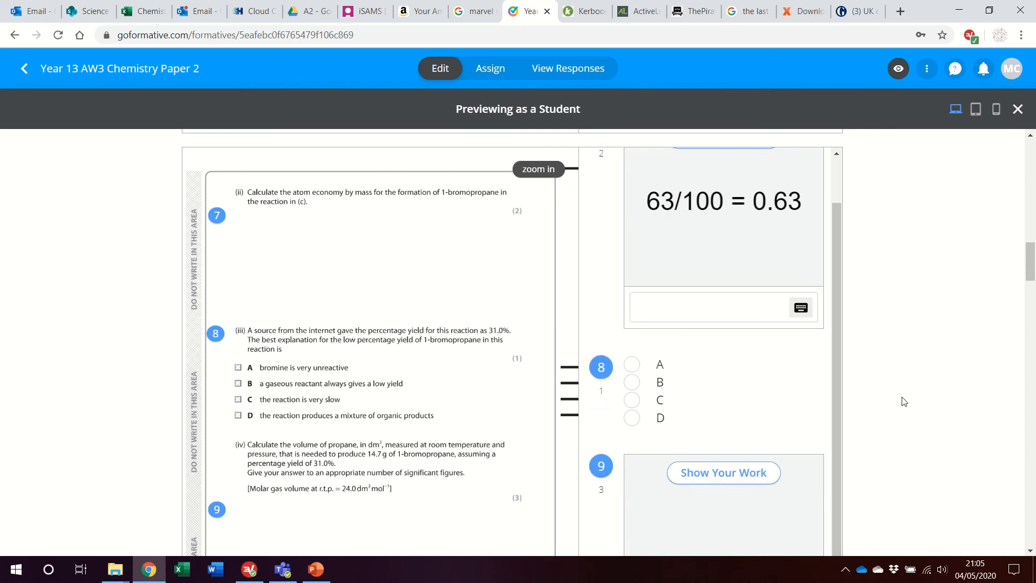
pyautogui.scroll(-10, 904, 401)
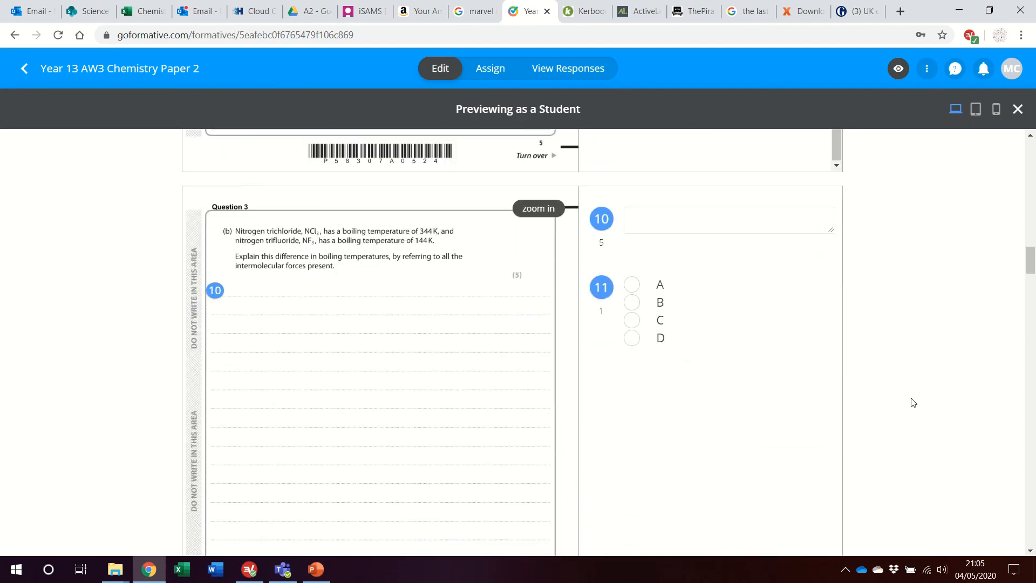
pyautogui.click(661, 221)
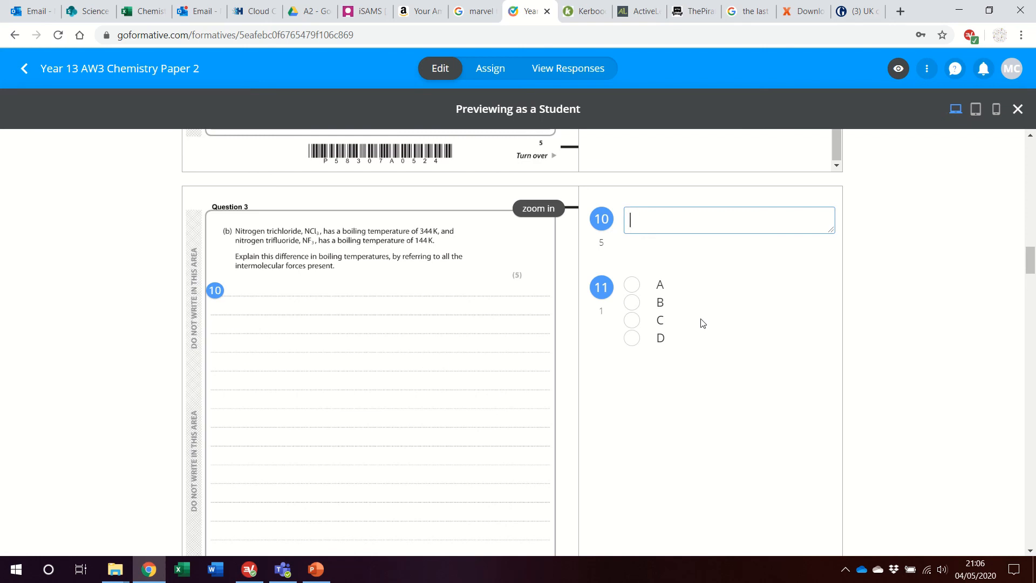
pyautogui.write('The intermolecular forces')
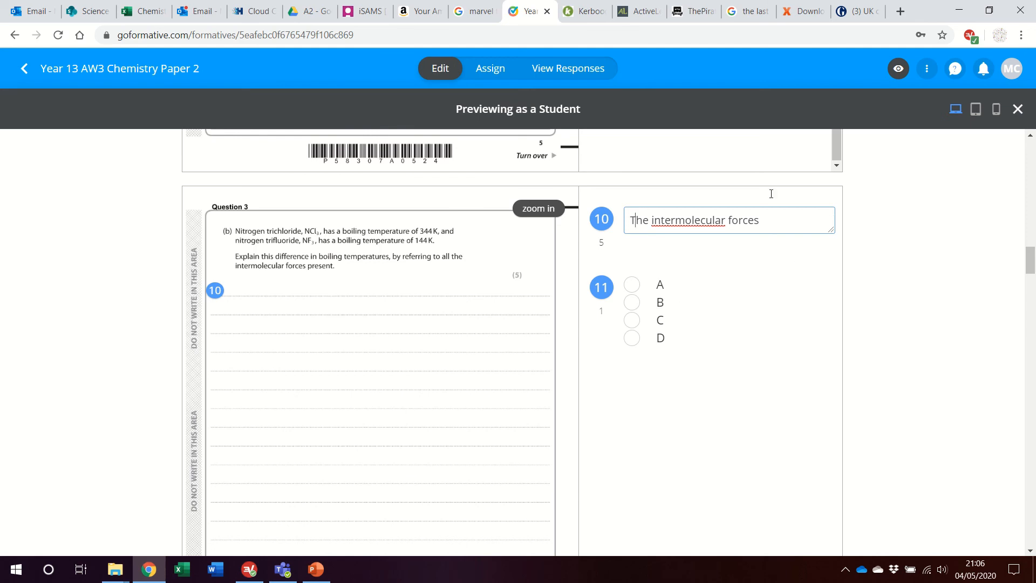
# Switch to the open Presentation1 in PowerPoint
pyautogui.moveTo(317, 580)
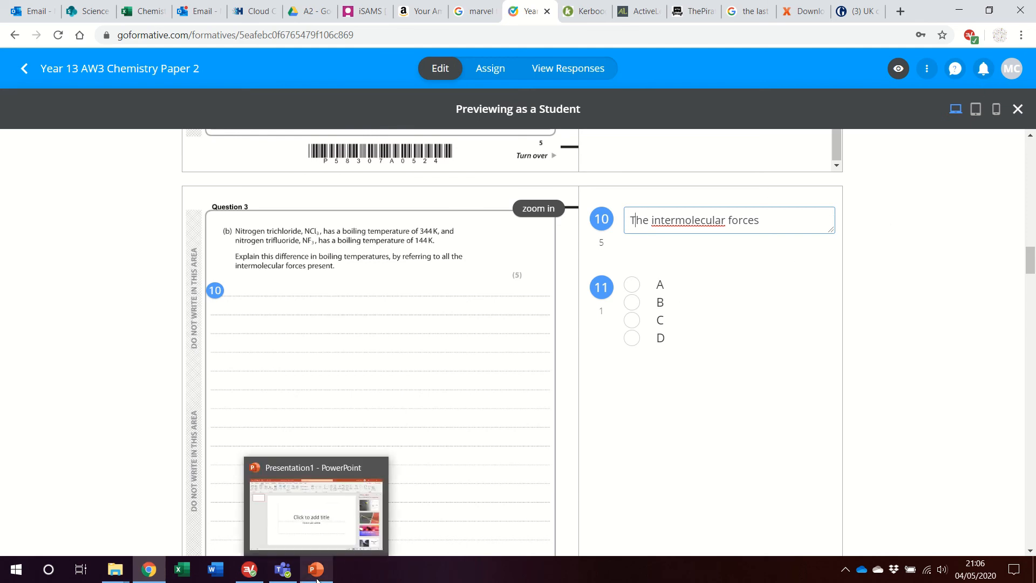